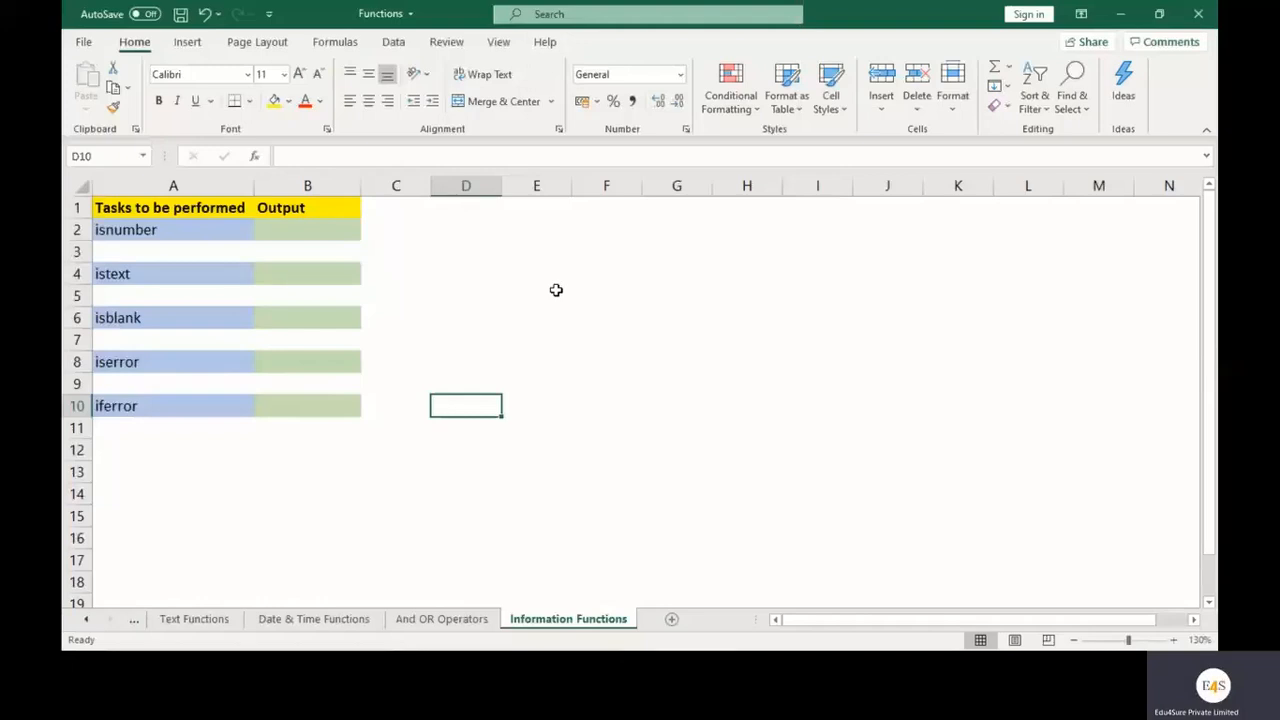
Enter the number 24 in cell D2.
{"action": "left_click", "coordinate": [480, 232]}
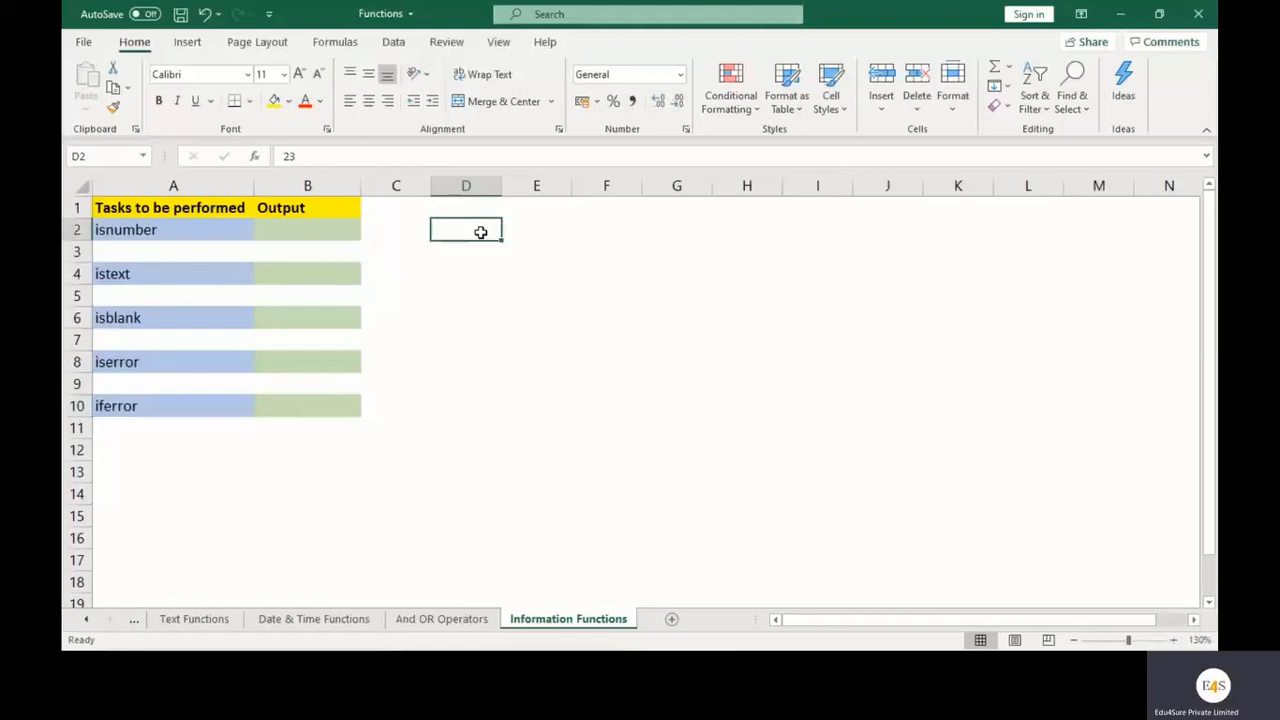
{"action": "type", "text": "24"}
{"action": "left_click", "coordinate": [491, 294]}
{"action": "left_click", "coordinate": [479, 226]}
{"action": "type", "text": "24"}
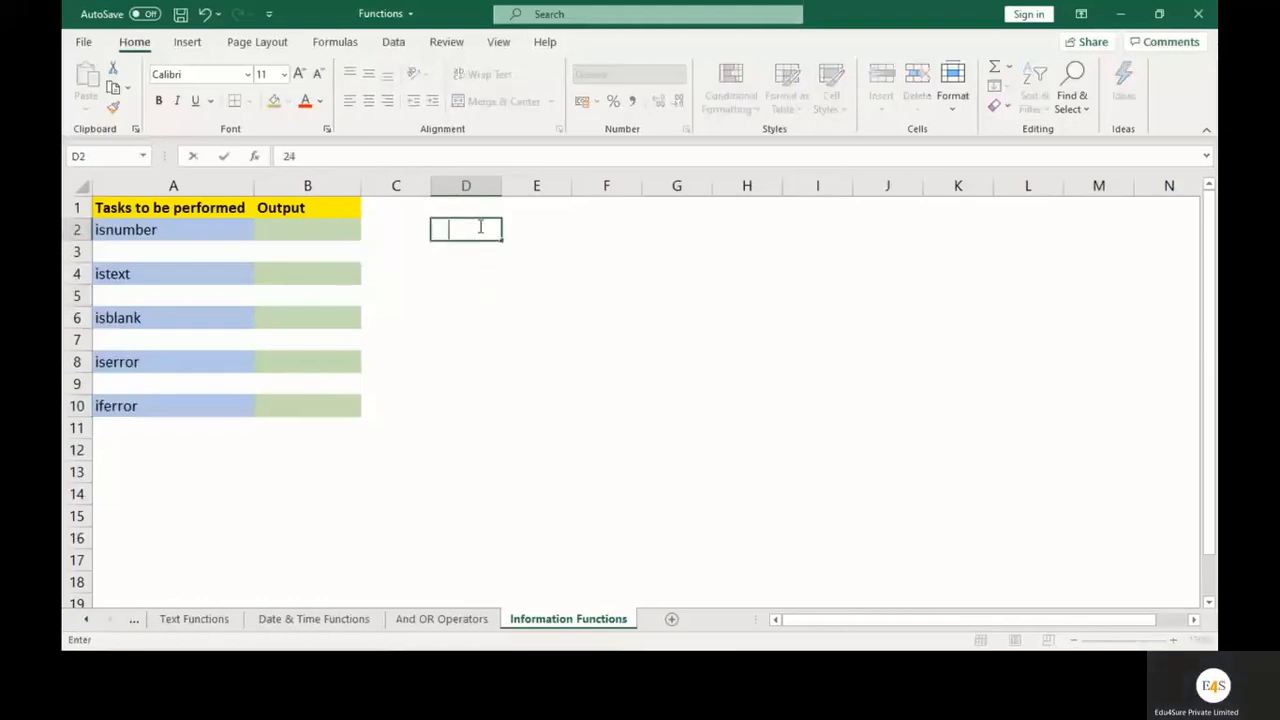
{"action": "key", "text": "BackSpace"}
{"action": "key", "text": "BackSpace"}
{"action": "key", "text": "Escape"}
{"action": "left_click", "coordinate": [491, 290]}
Set the font colour of cell D2 to black.
{"action": "left_click", "coordinate": [477, 229]}
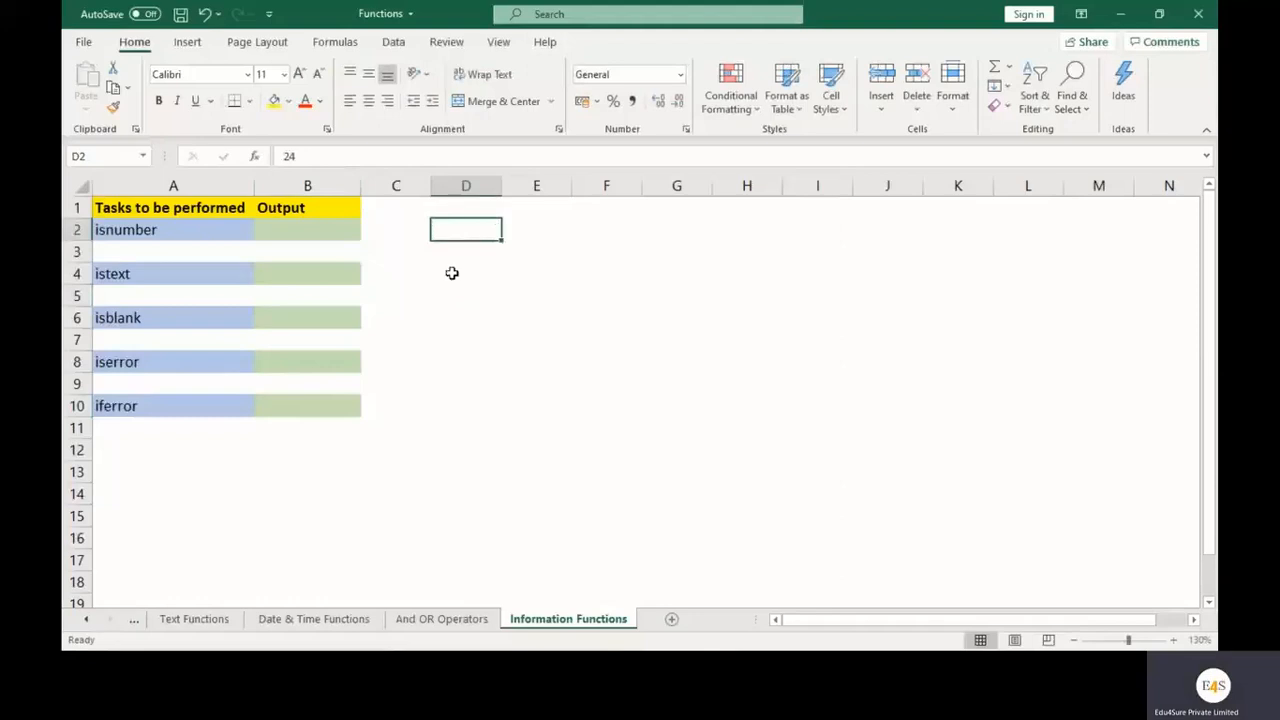
{"action": "left_click", "coordinate": [319, 101]}
{"action": "left_click", "coordinate": [322, 170]}
{"action": "left_click", "coordinate": [537, 358]}
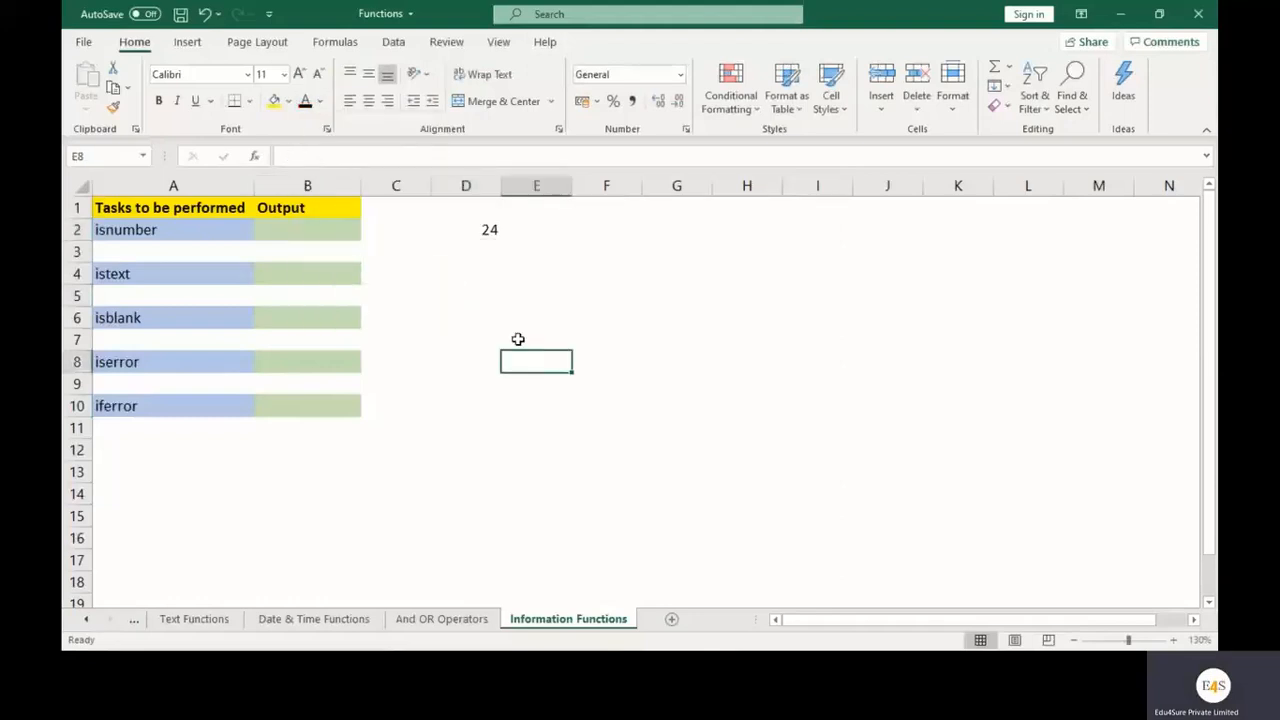
Enter the formula =isnumber(D2) in B2, the output cell of the isnumber row.
{"action": "left_click", "coordinate": [489, 226]}
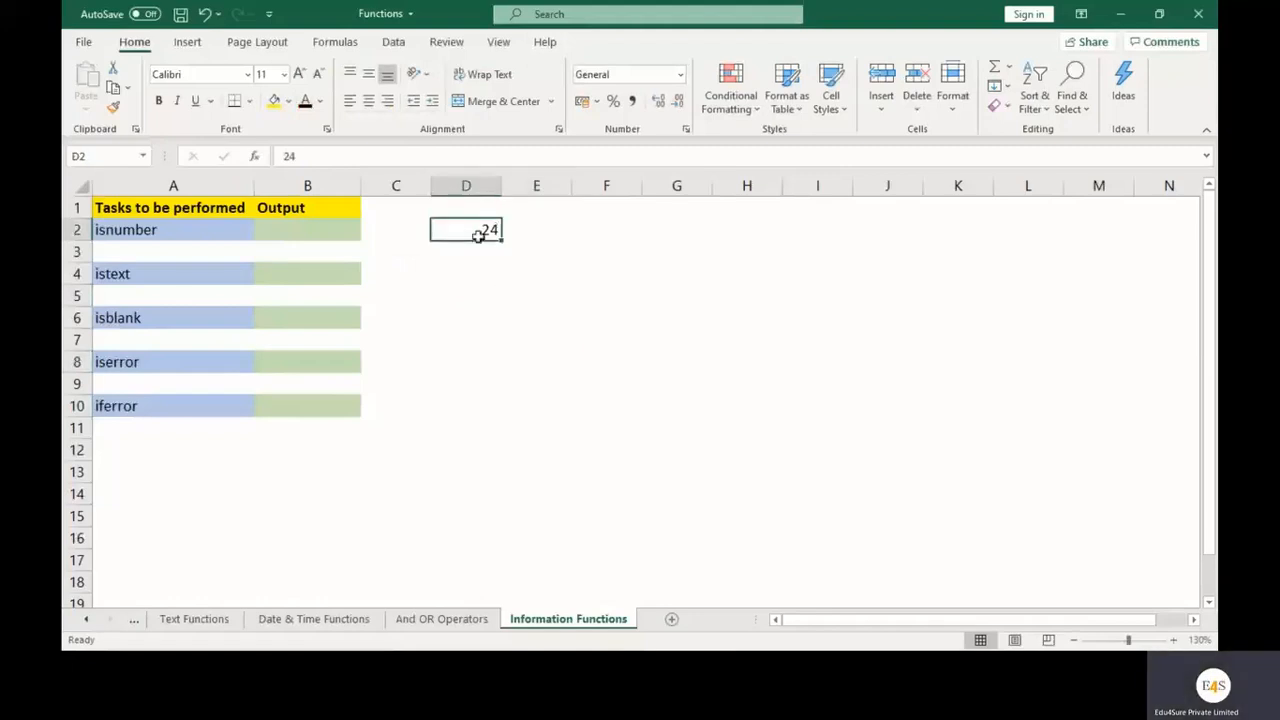
{"action": "left_click", "coordinate": [323, 232]}
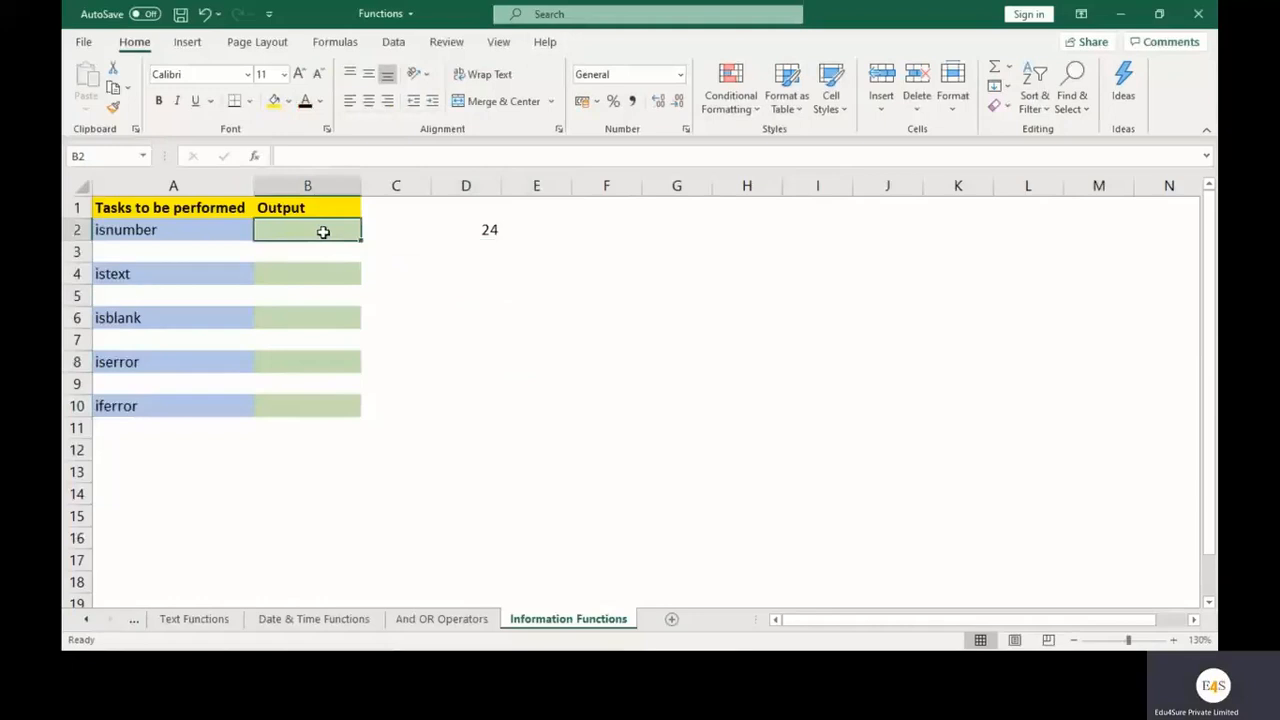
{"action": "type", "text": "=is"}
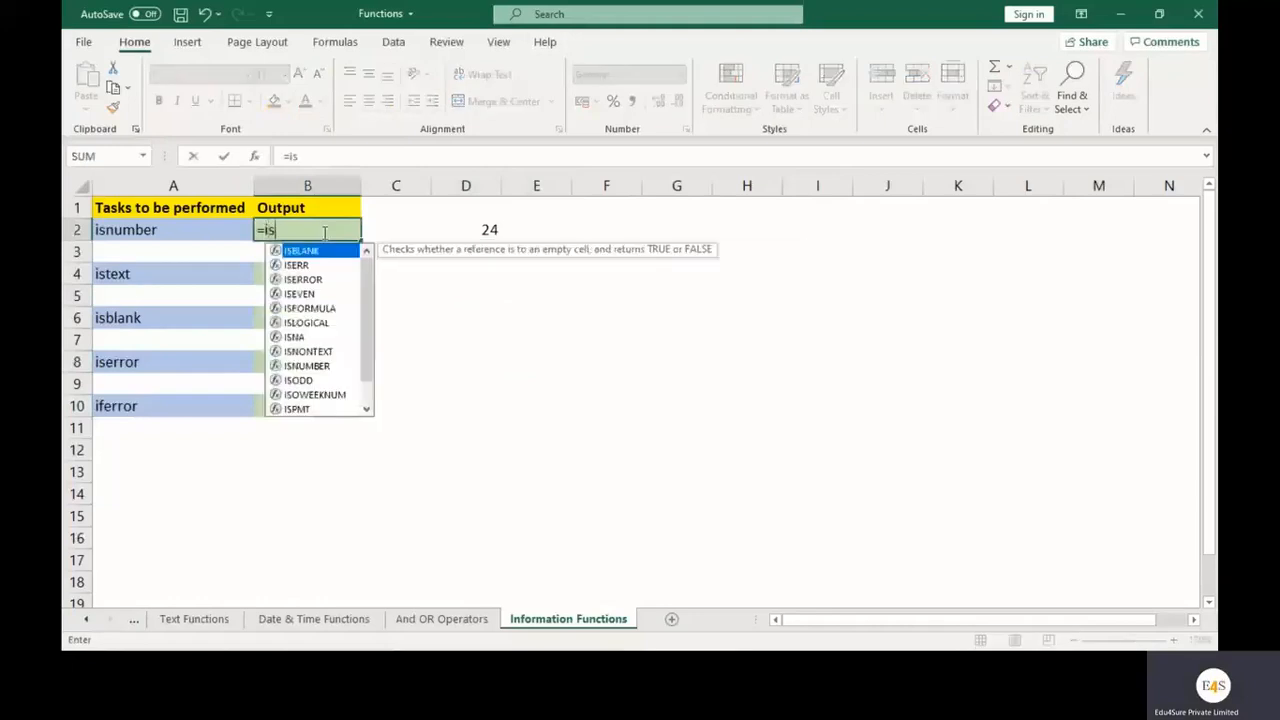
{"action": "type", "text": "number("}
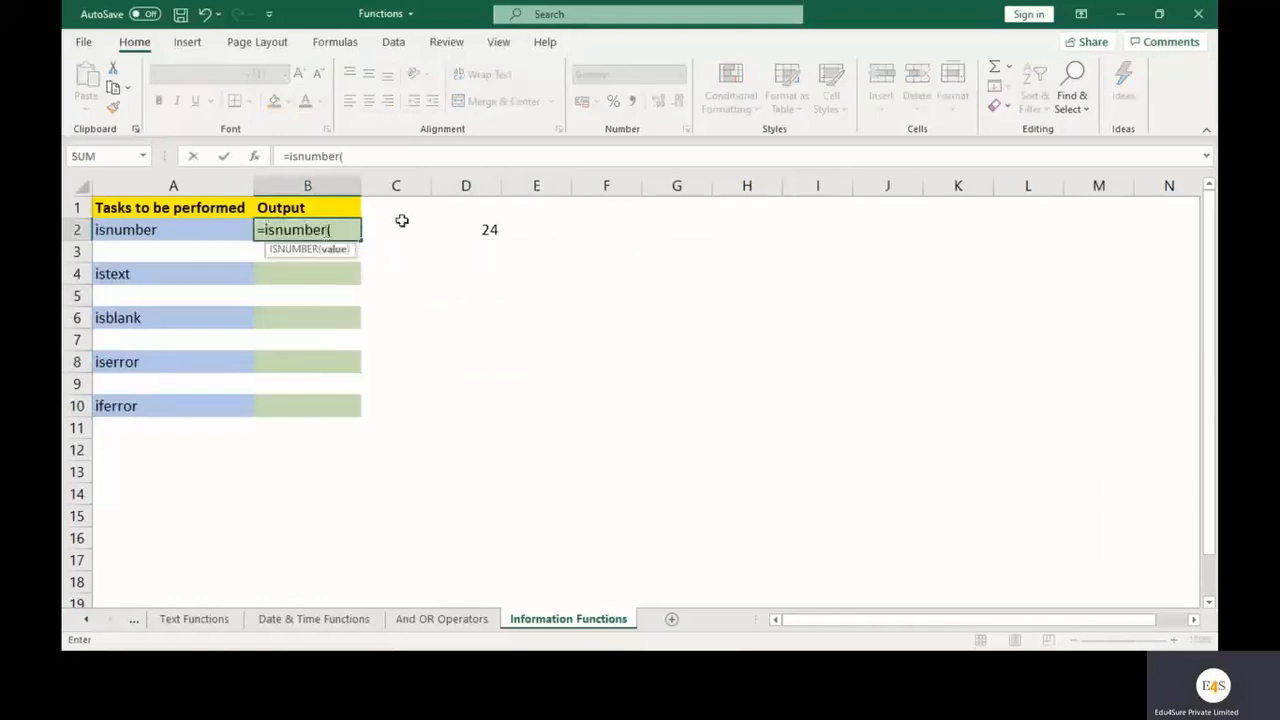
{"action": "left_click", "coordinate": [485, 231]}
{"action": "type", "text": ")"}
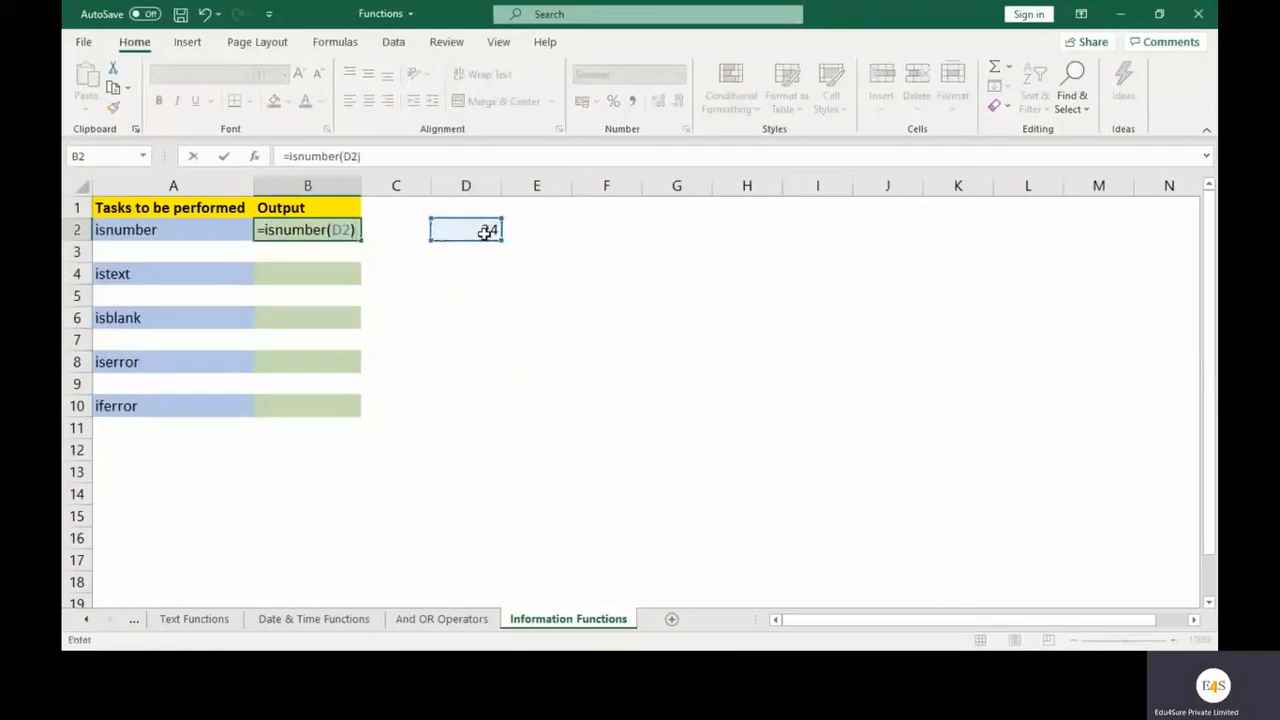
{"action": "key", "text": "Return"}
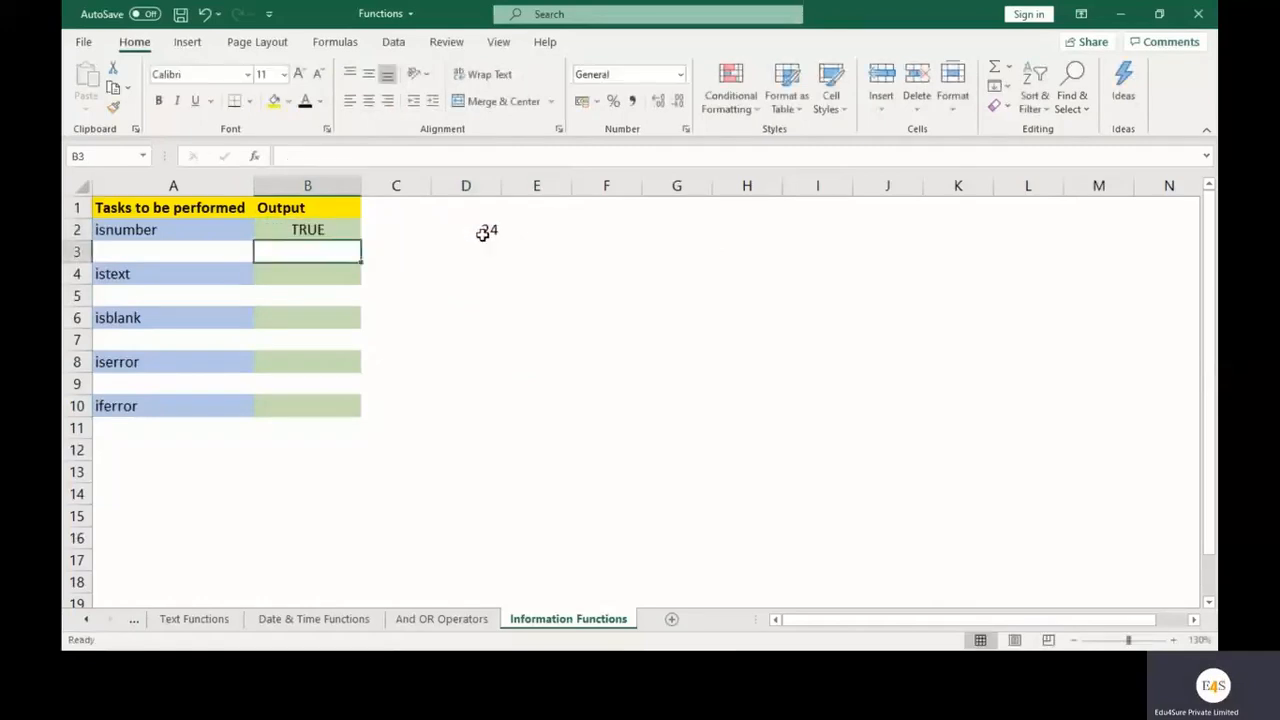
Enter the formula =istext(D2) in B4, the output cell of the istext row.
{"action": "left_click", "coordinate": [487, 234]}
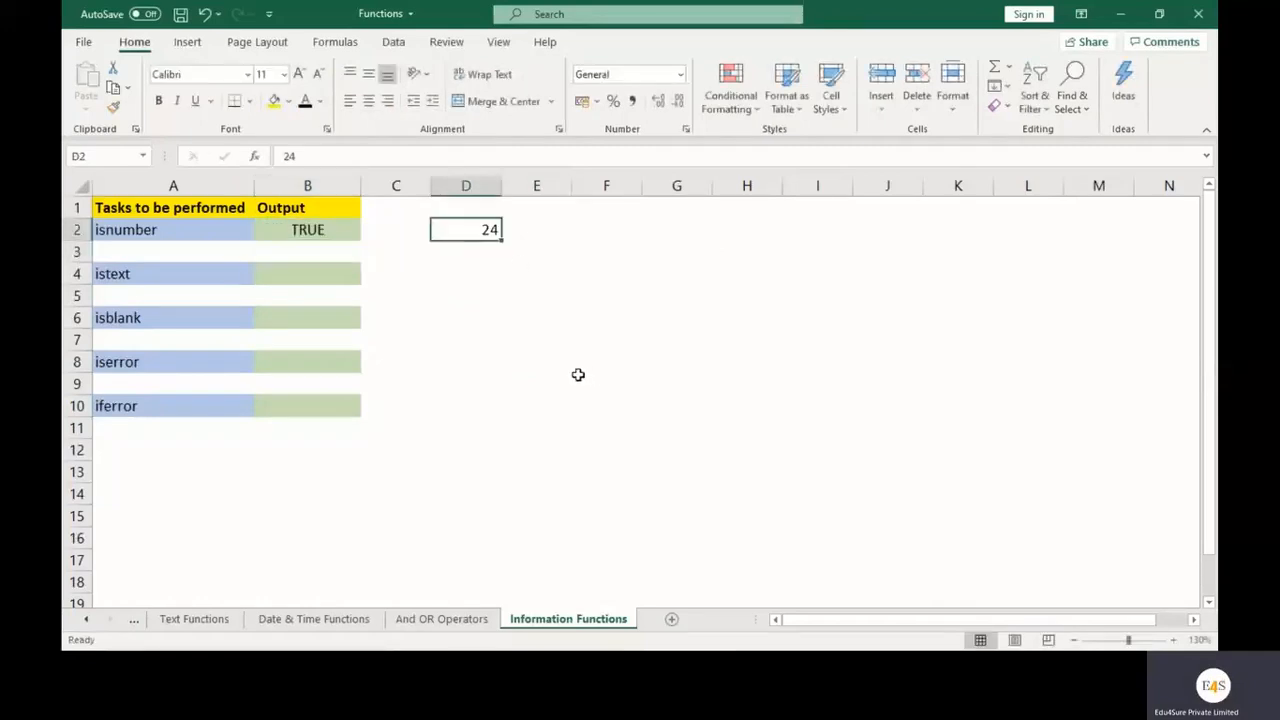
{"action": "left_click", "coordinate": [314, 266]}
{"action": "type", "text": "="}
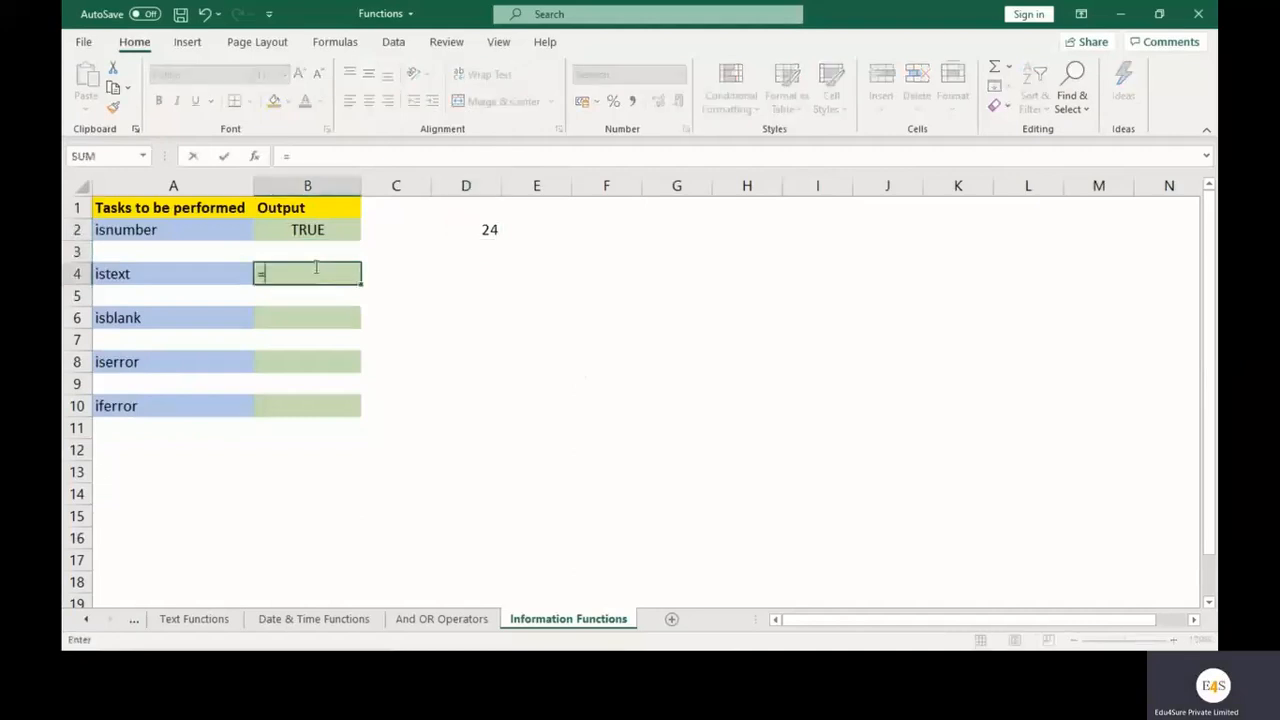
{"action": "type", "text": "istext("}
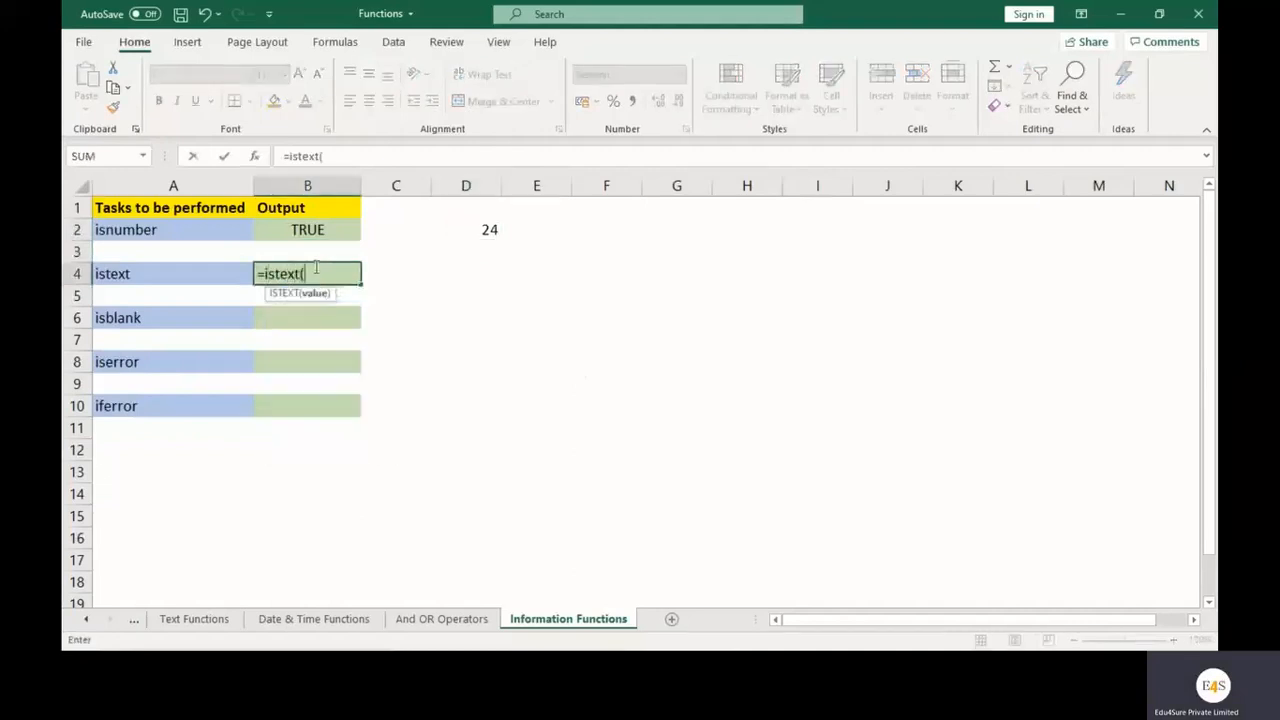
{"action": "left_click", "coordinate": [486, 228]}
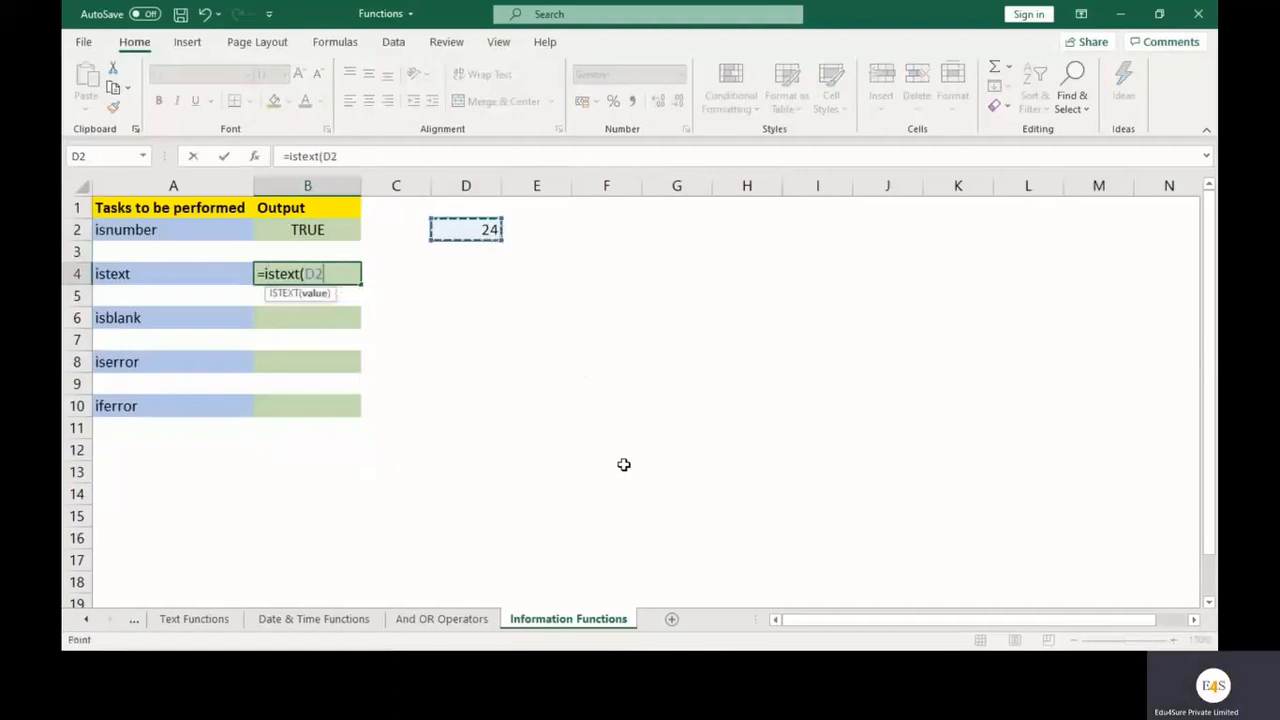
{"action": "type", "text": ")"}
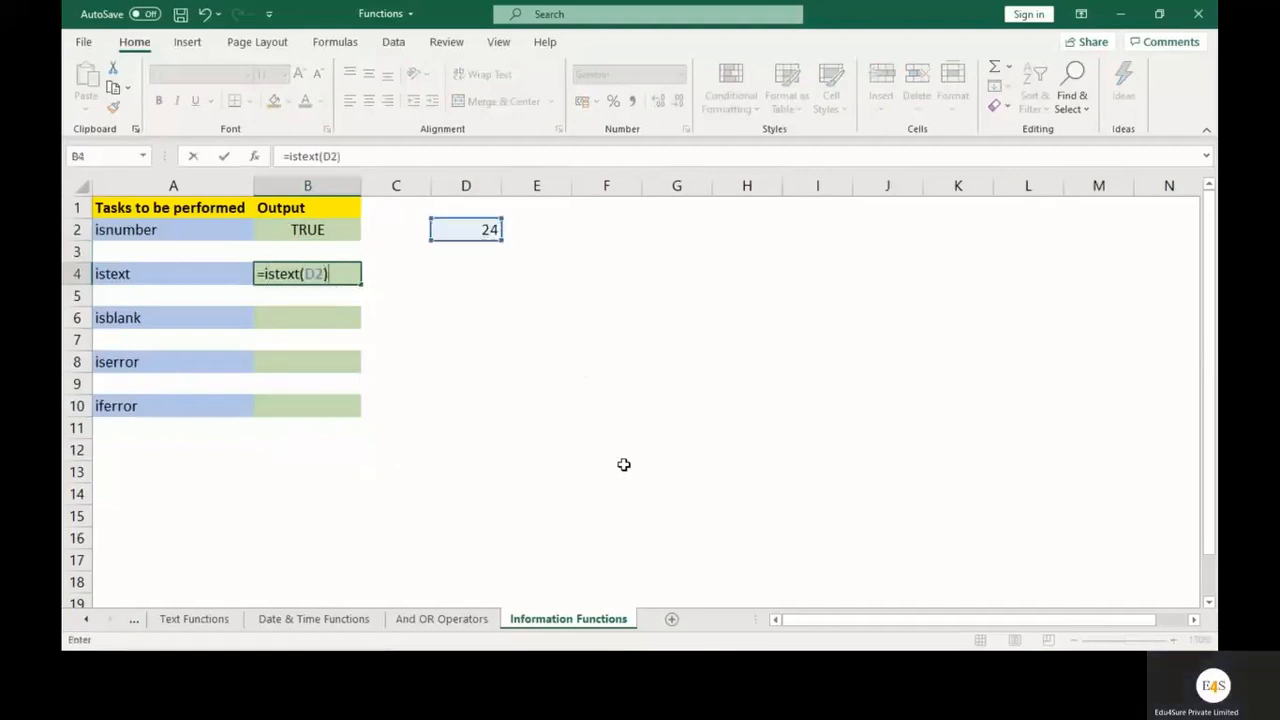
{"action": "key", "text": "Return"}
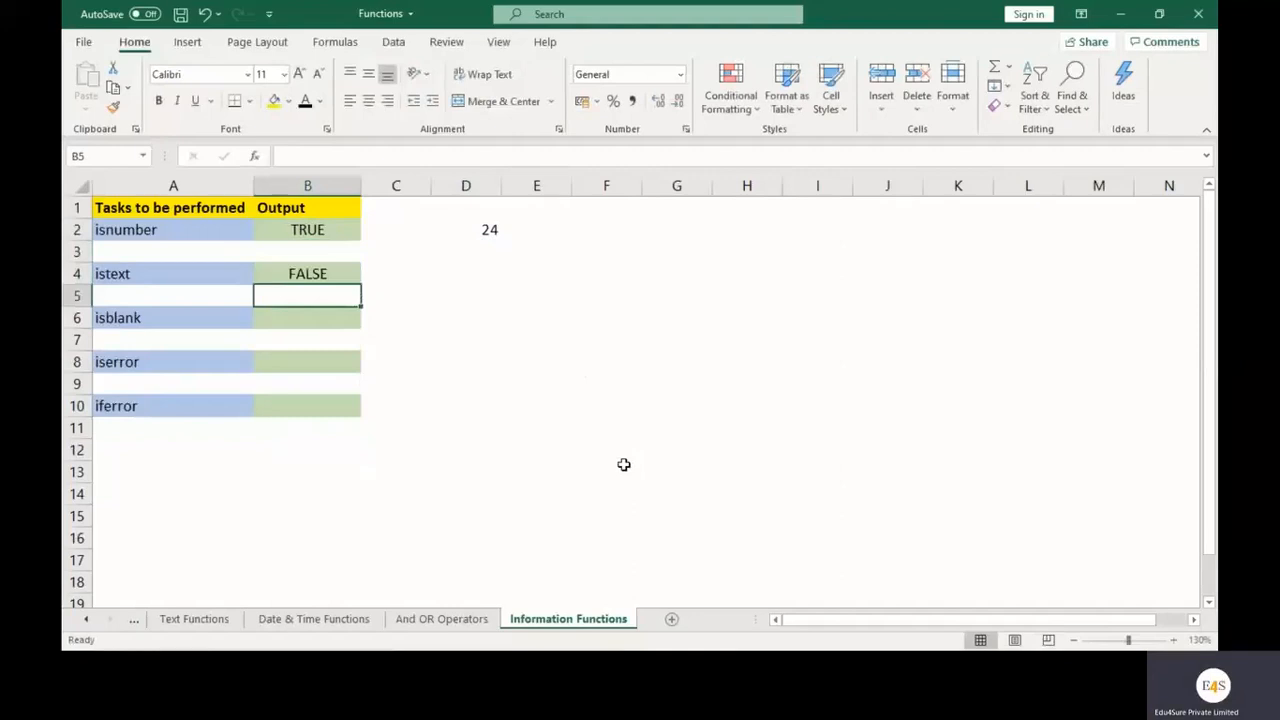
Enter an ISBLANK formula testing cell D2 in B6, the output cell of the isblank row.
{"action": "left_click", "coordinate": [310, 316]}
{"action": "type", "text": "=isblank("}
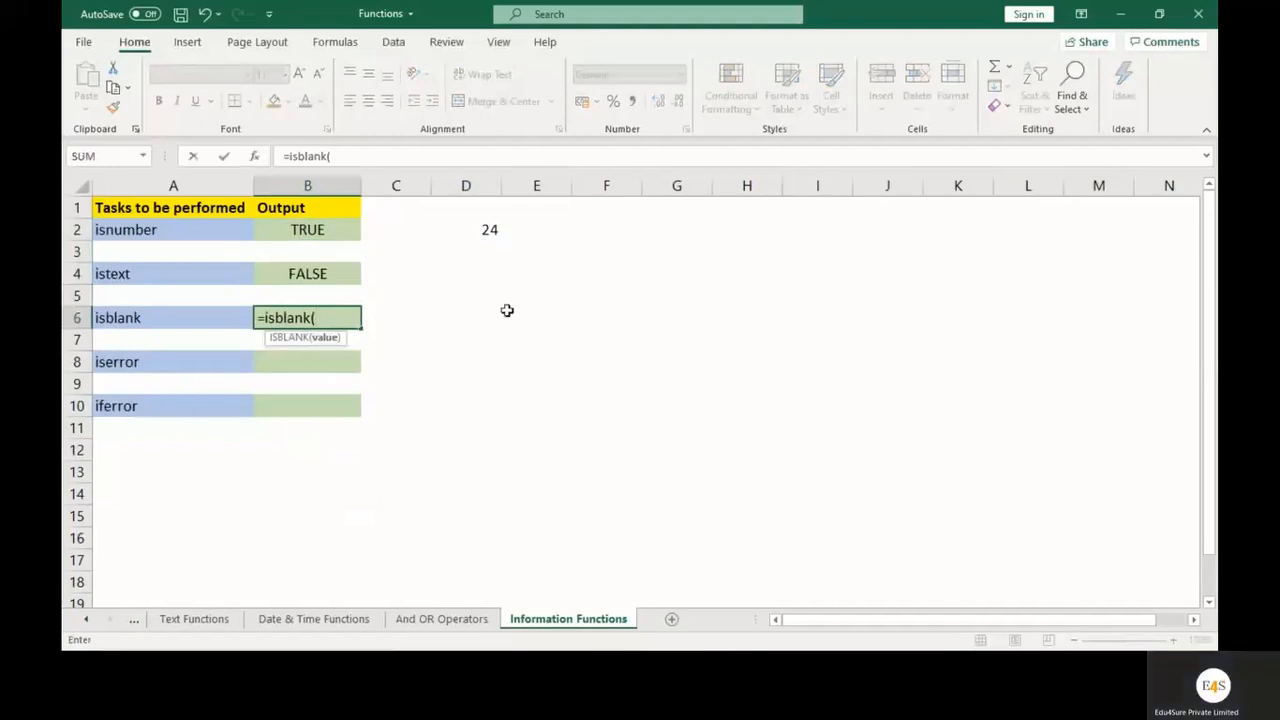
{"action": "left_click", "coordinate": [490, 229]}
{"action": "key", "text": "Return"}
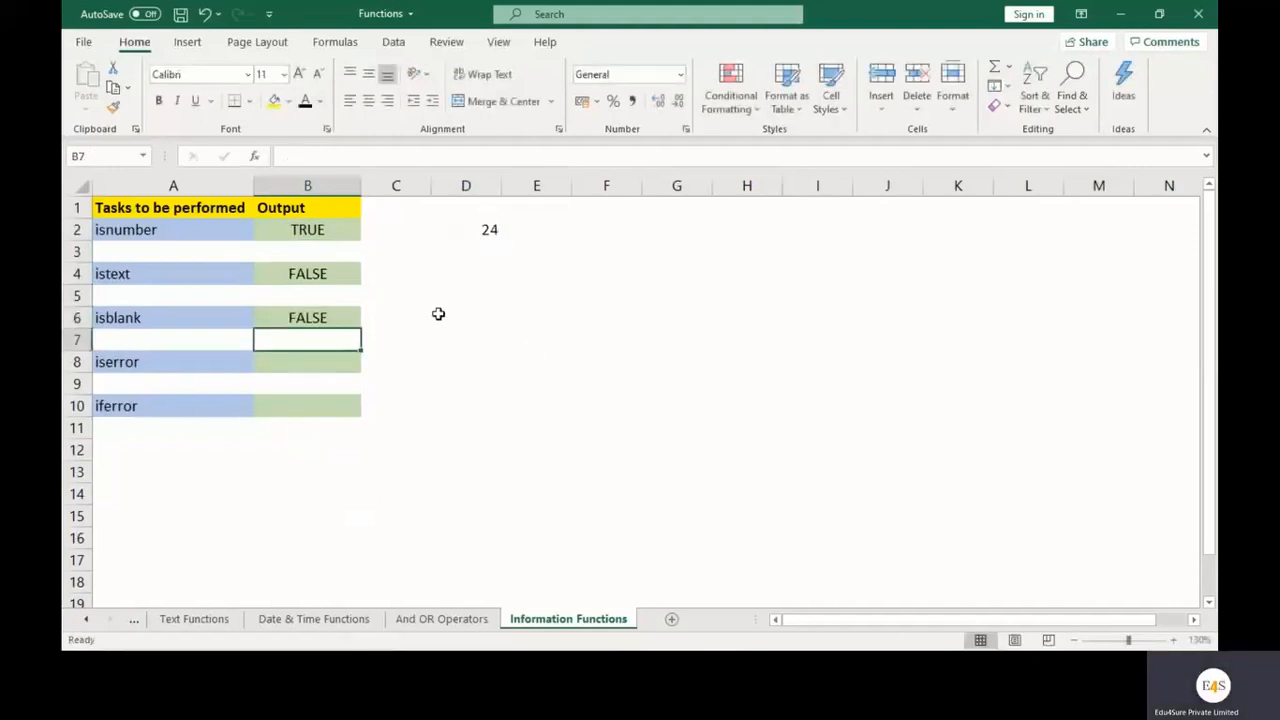
Edit the ISBLANK formula in B6 so that it tests cell E2.
{"action": "left_click", "coordinate": [308, 318]}
{"action": "left_click", "coordinate": [333, 158]}
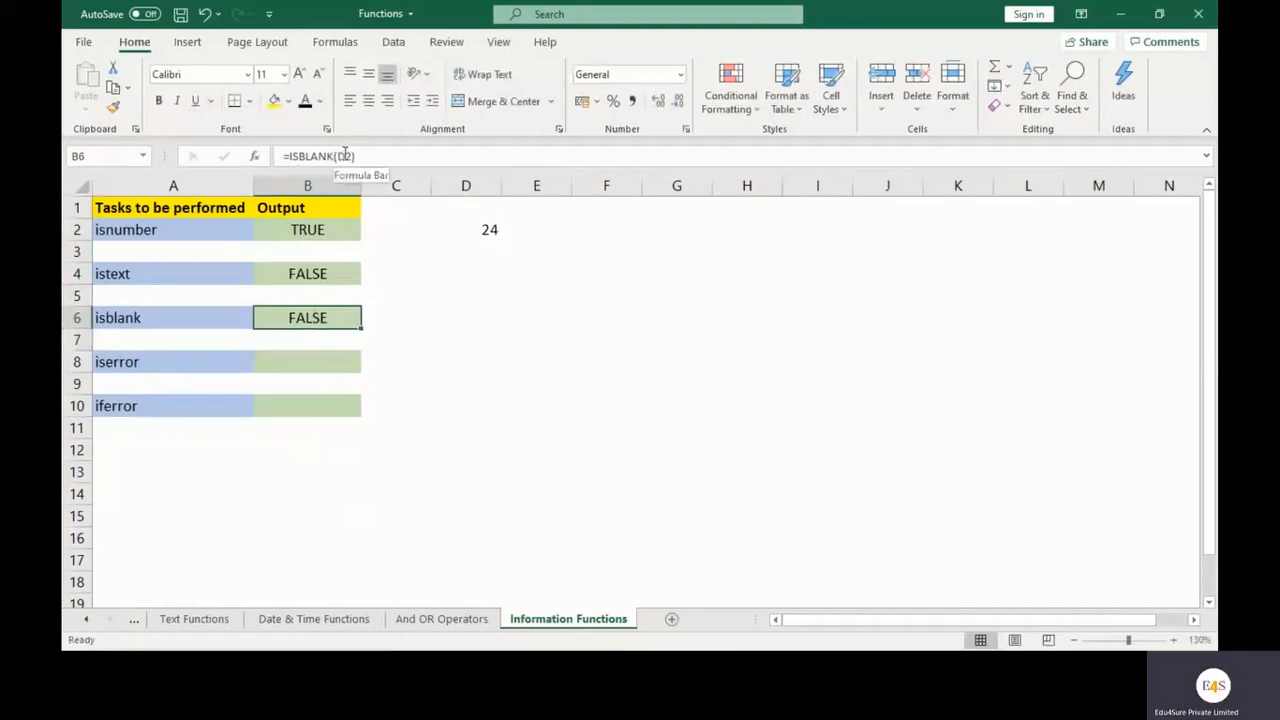
{"action": "key", "text": "Delete"}
{"action": "type", "text": "E"}
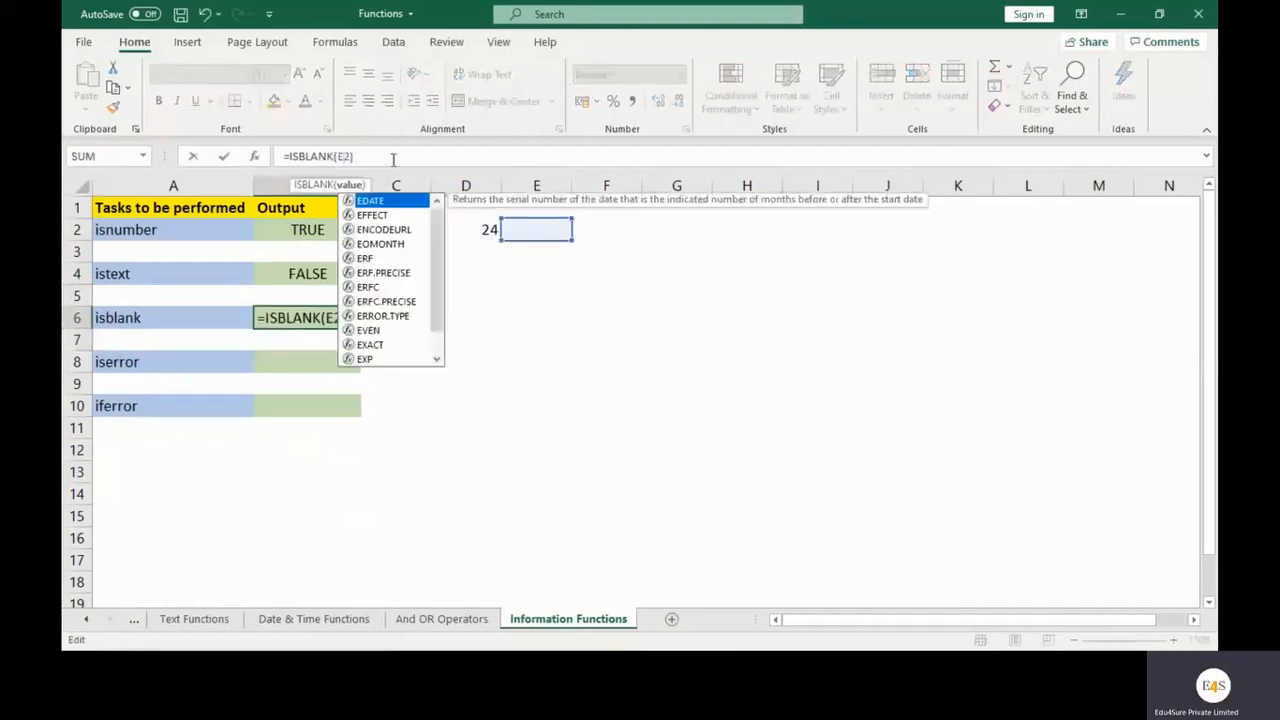
{"action": "left_click", "coordinate": [380, 160]}
{"action": "key", "text": "Return"}
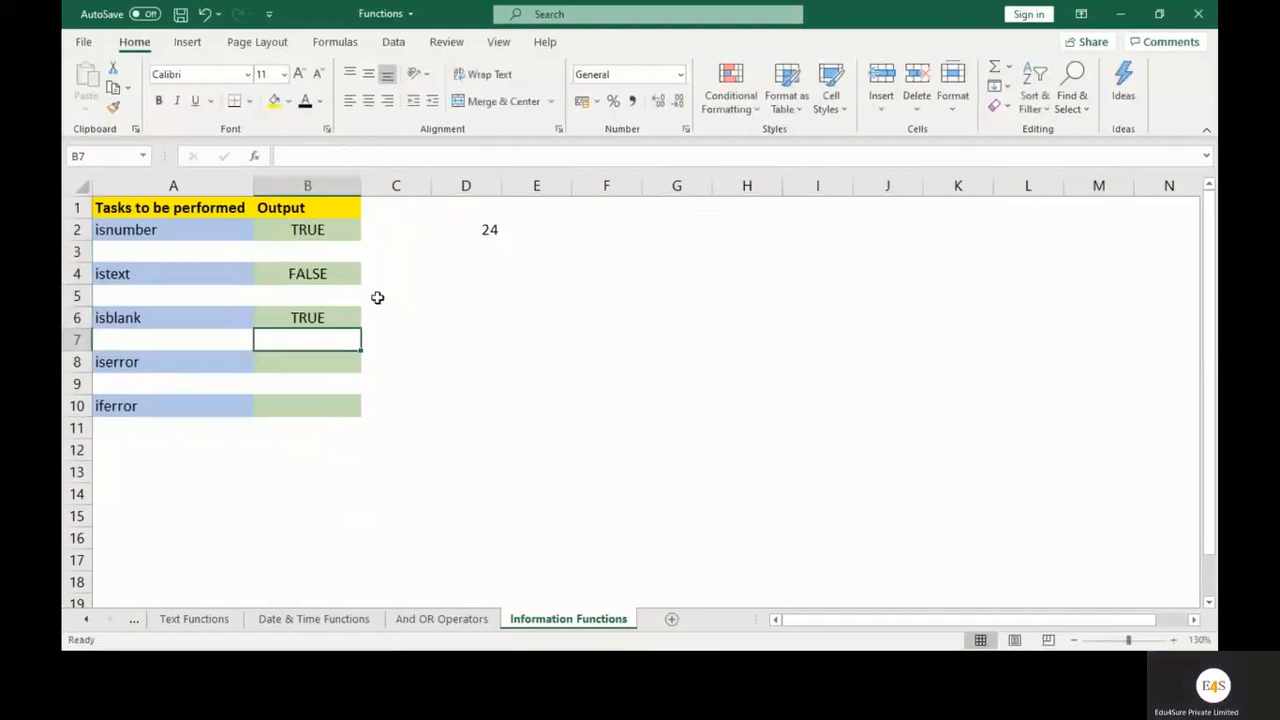
{"action": "left_click", "coordinate": [554, 236]}
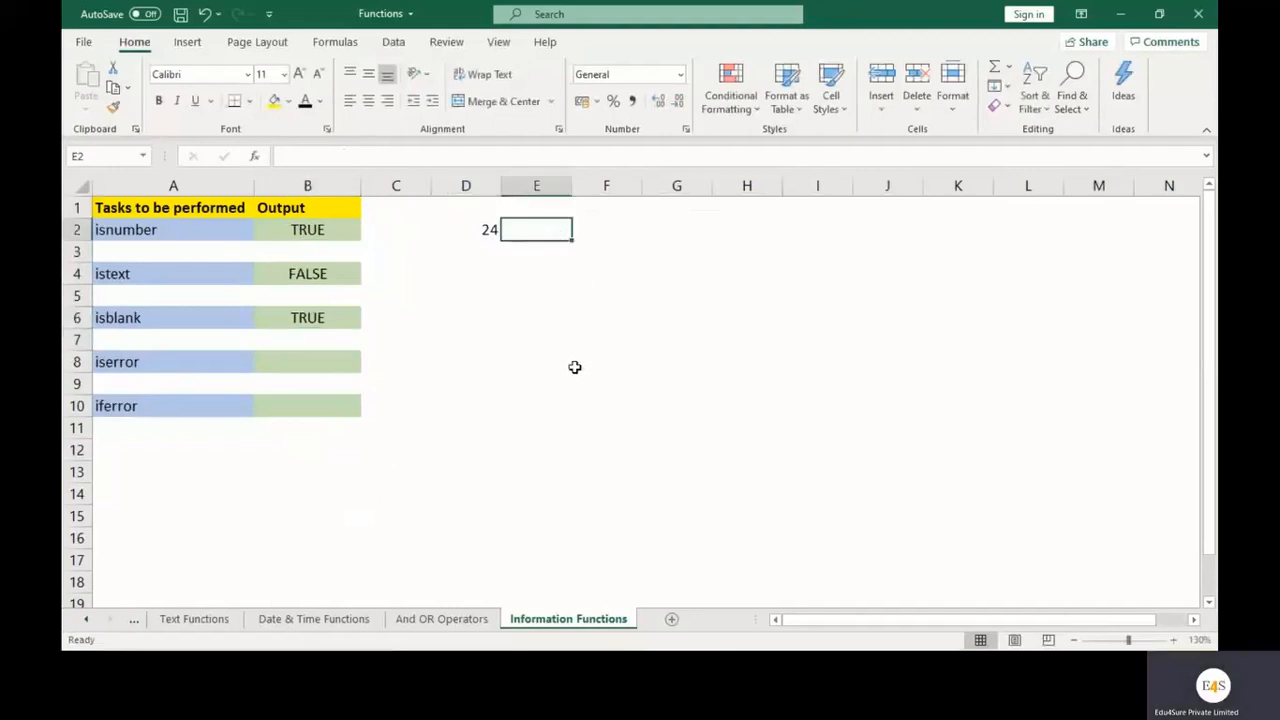
Enter the number 0 in cell E2, beside the 24.
{"action": "left_click", "coordinate": [339, 377]}
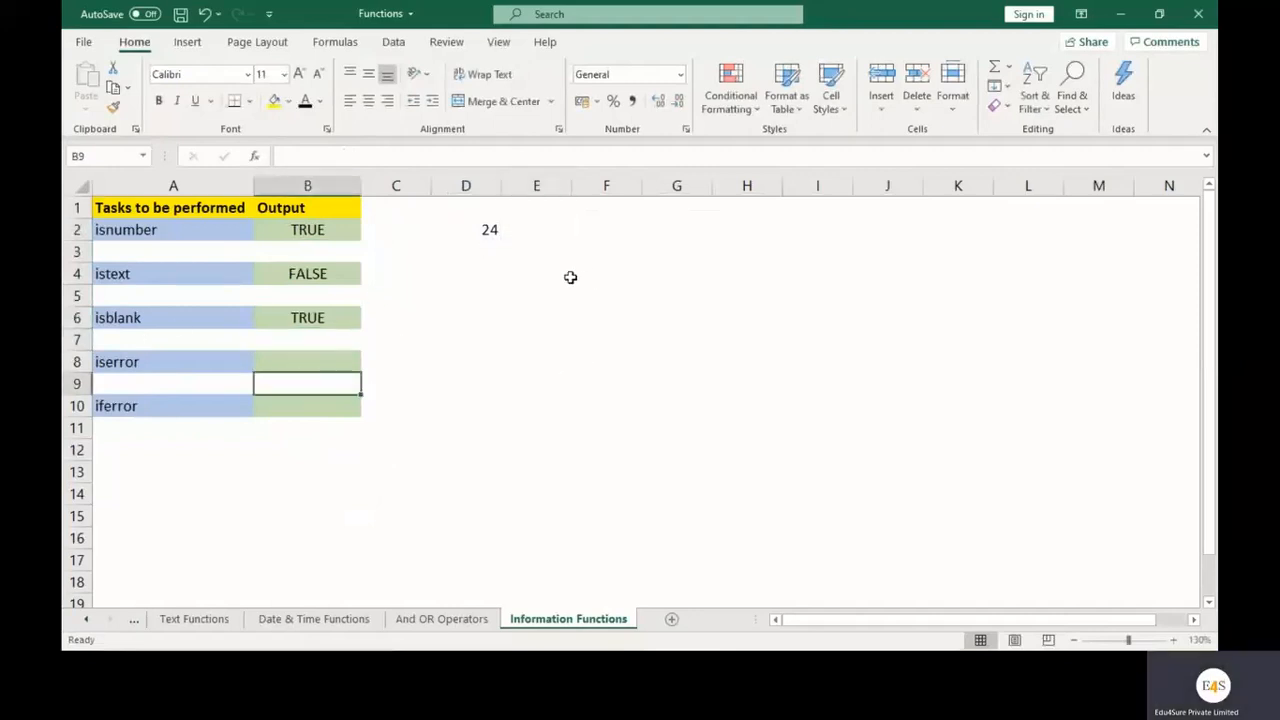
{"action": "left_click", "coordinate": [481, 228]}
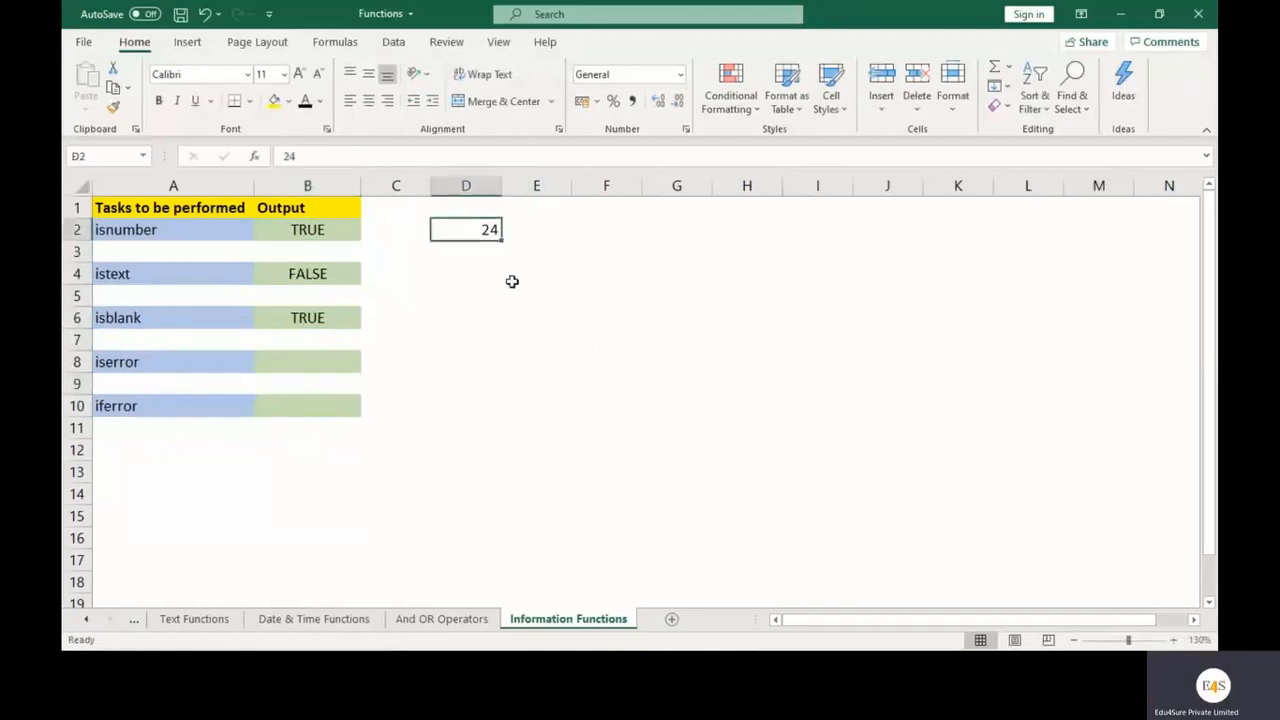
{"action": "left_click", "coordinate": [542, 235]}
{"action": "type", "text": "0"}
Enter a formula in F2 that divides D2 by E2.
{"action": "left_click", "coordinate": [614, 231]}
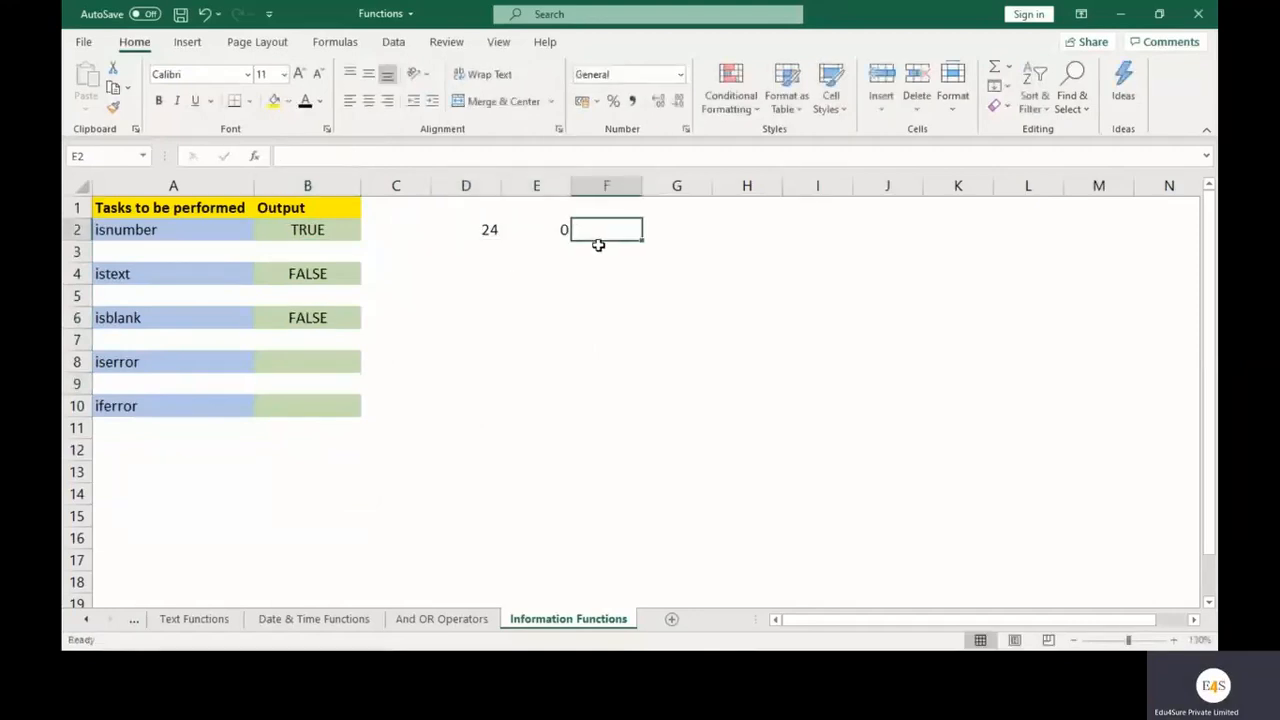
{"action": "type", "text": "="}
{"action": "left_click", "coordinate": [473, 228]}
{"action": "type", "text": "/"}
{"action": "left_click", "coordinate": [537, 223]}
{"action": "key", "text": "Return"}
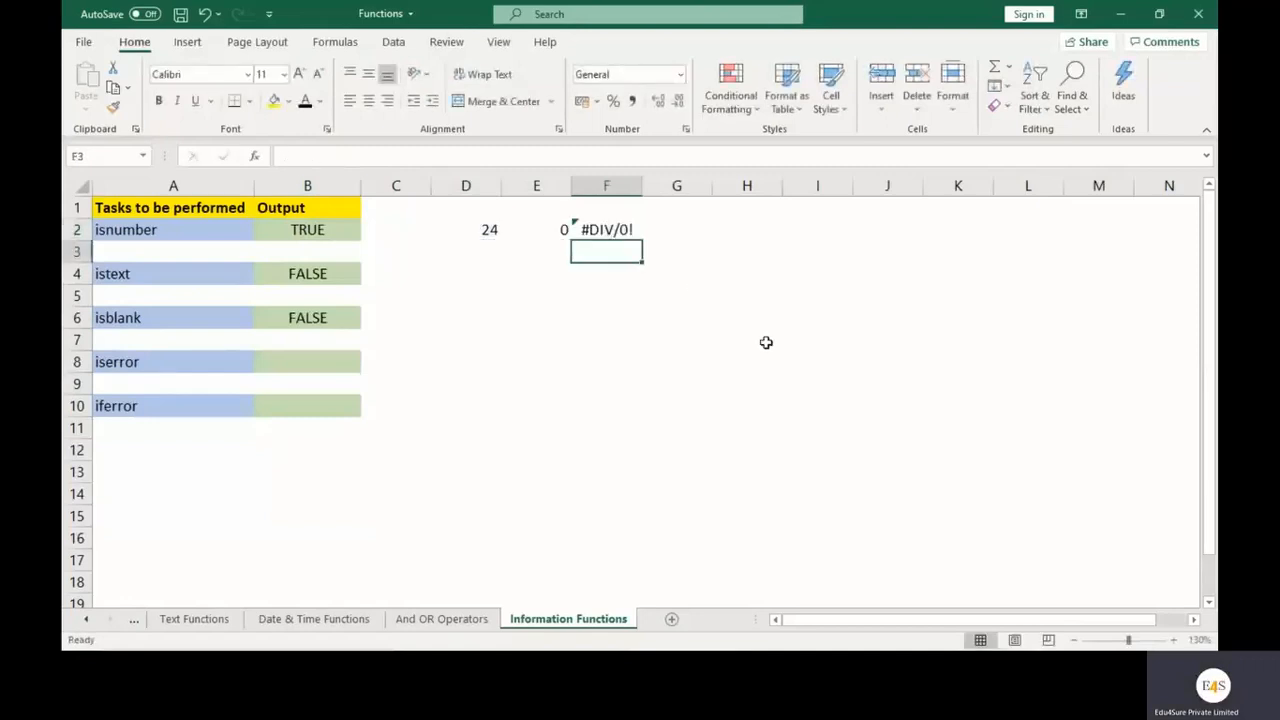
Enter the formula =iserror(F2) in B8, the output cell of the iserror row.
{"action": "left_click", "coordinate": [326, 358]}
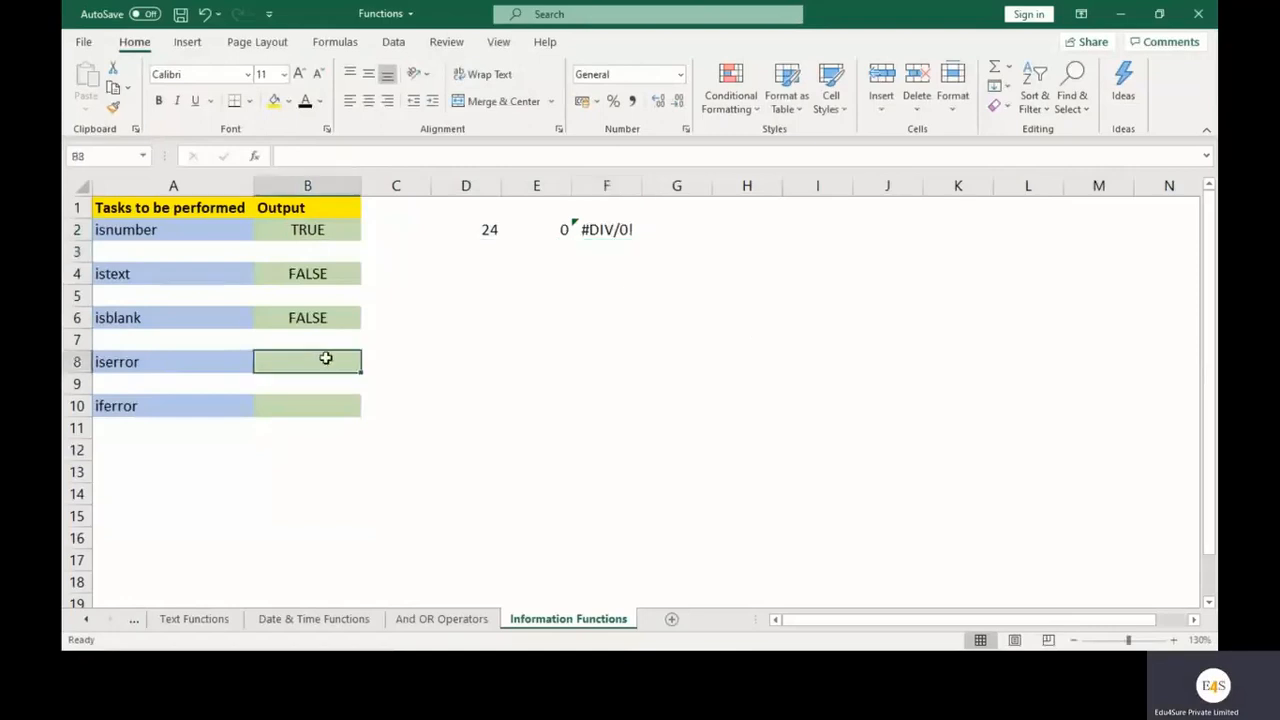
{"action": "type", "text": "=i"}
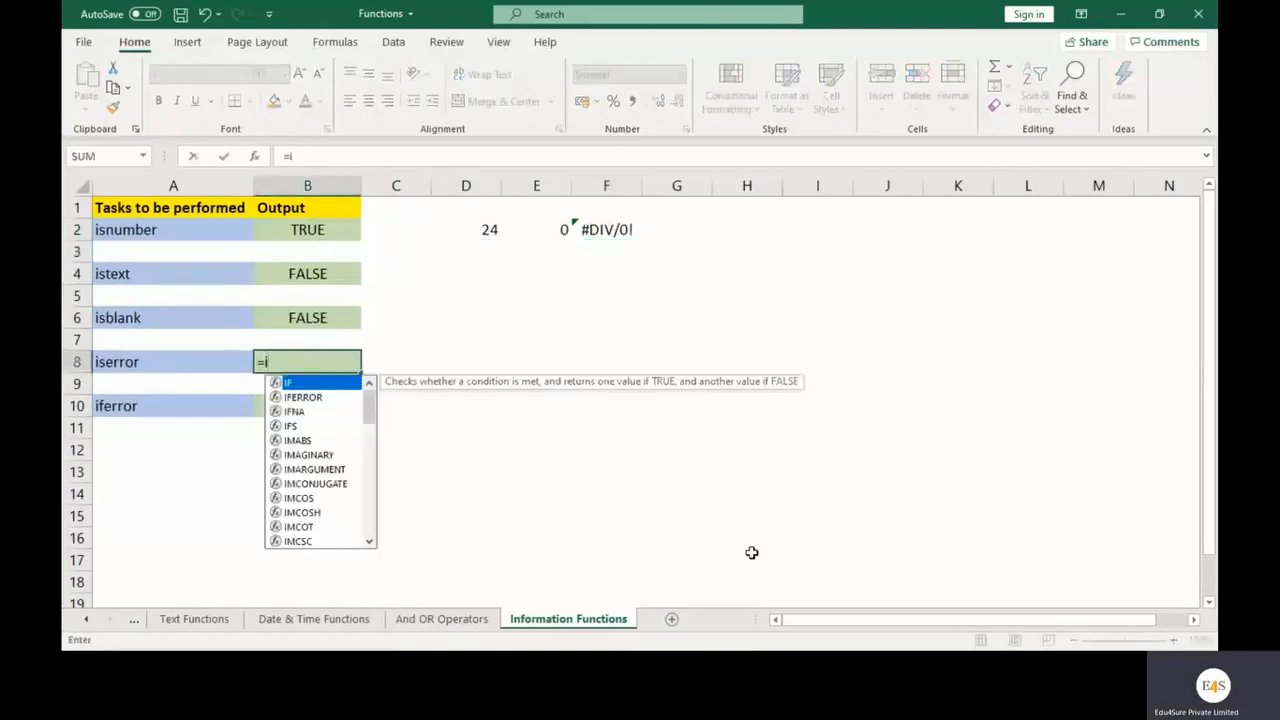
{"action": "type", "text": "serror"}
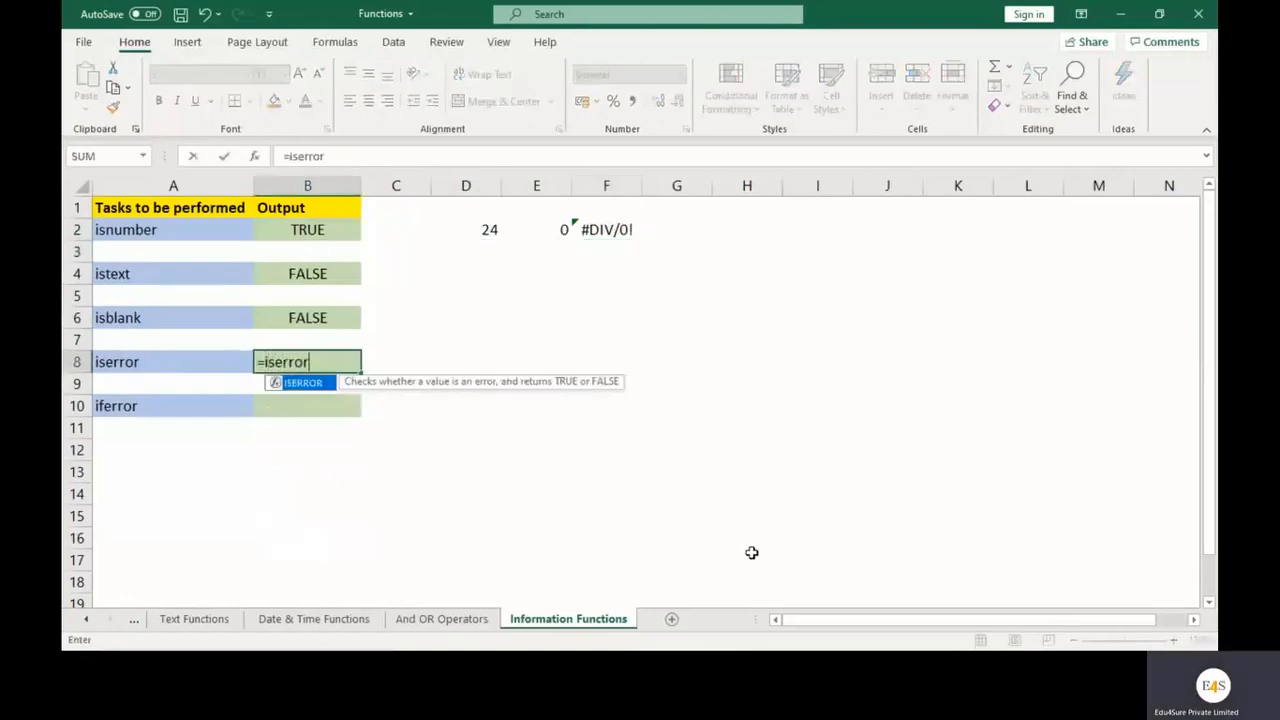
{"action": "type", "text": "("}
{"action": "left_click", "coordinate": [611, 232]}
{"action": "type", "text": ")"}
{"action": "key", "text": "Return"}
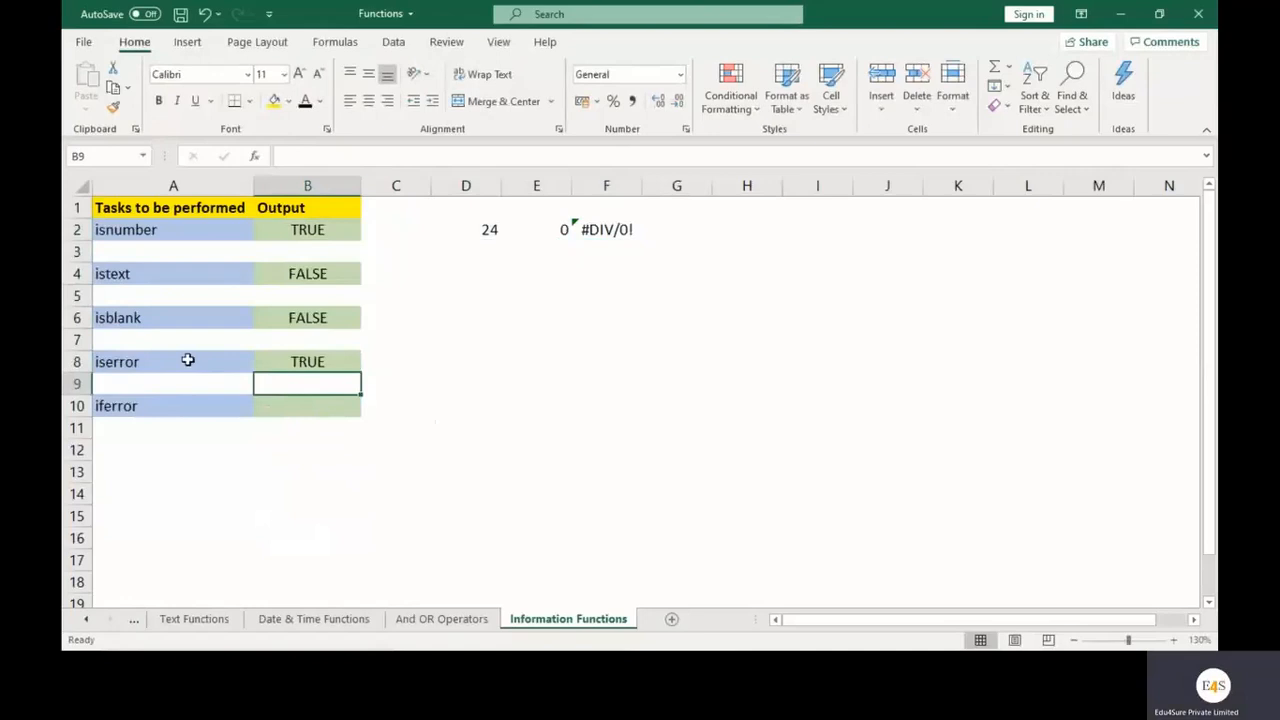
Enter the formula =iferror(F2, "Error") in B10, the output cell of the iferror row.
{"action": "left_click", "coordinate": [286, 409]}
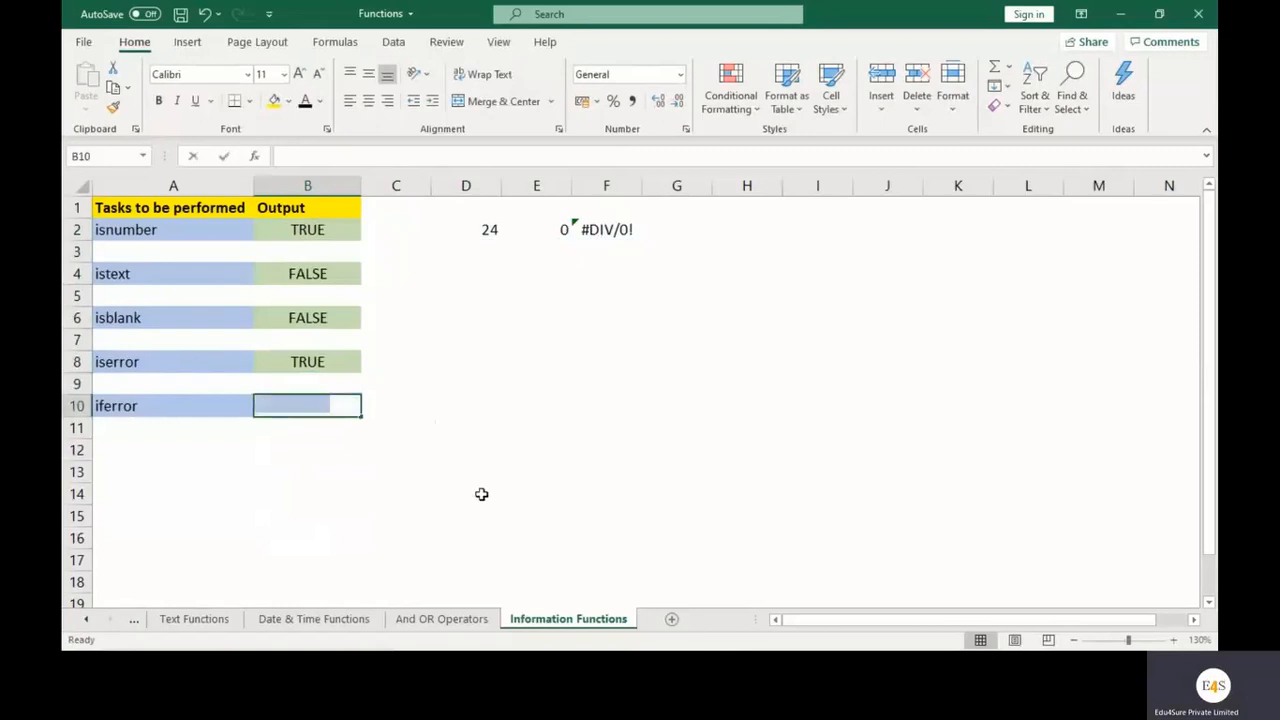
{"action": "type", "text": "=iferror("}
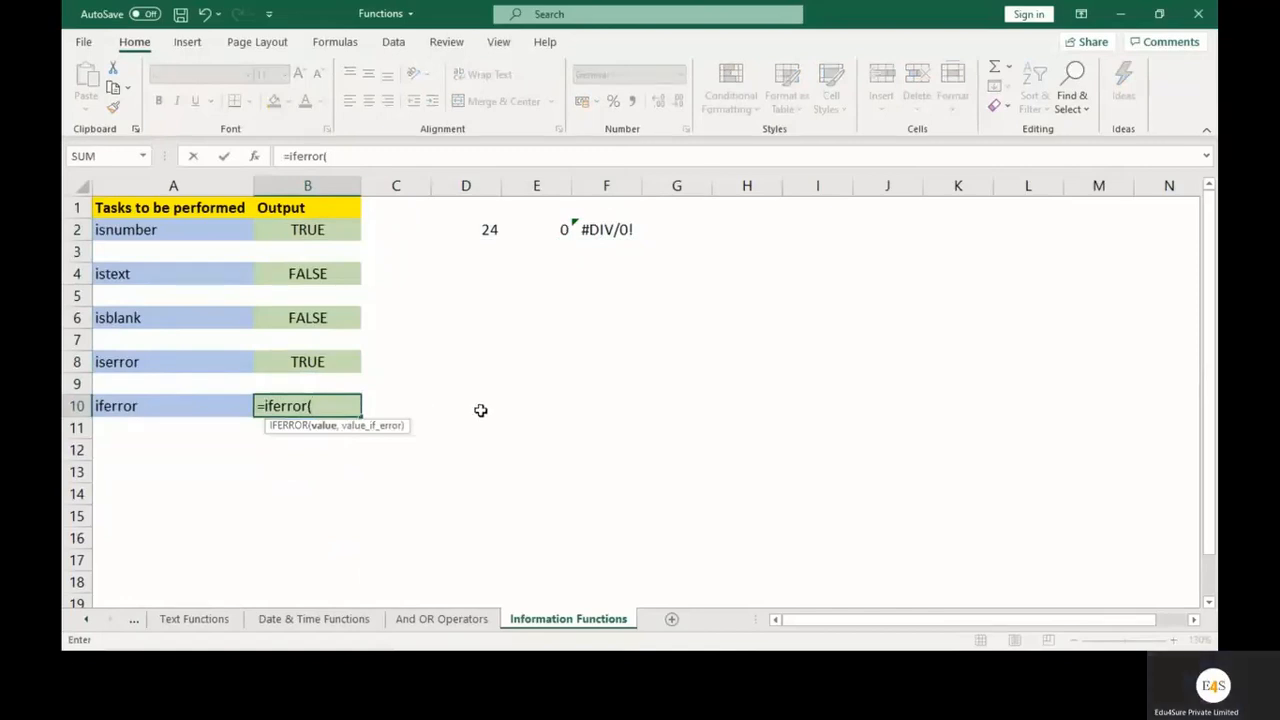
{"action": "left_click", "coordinate": [617, 229]}
{"action": "type", "text": ", Error"}
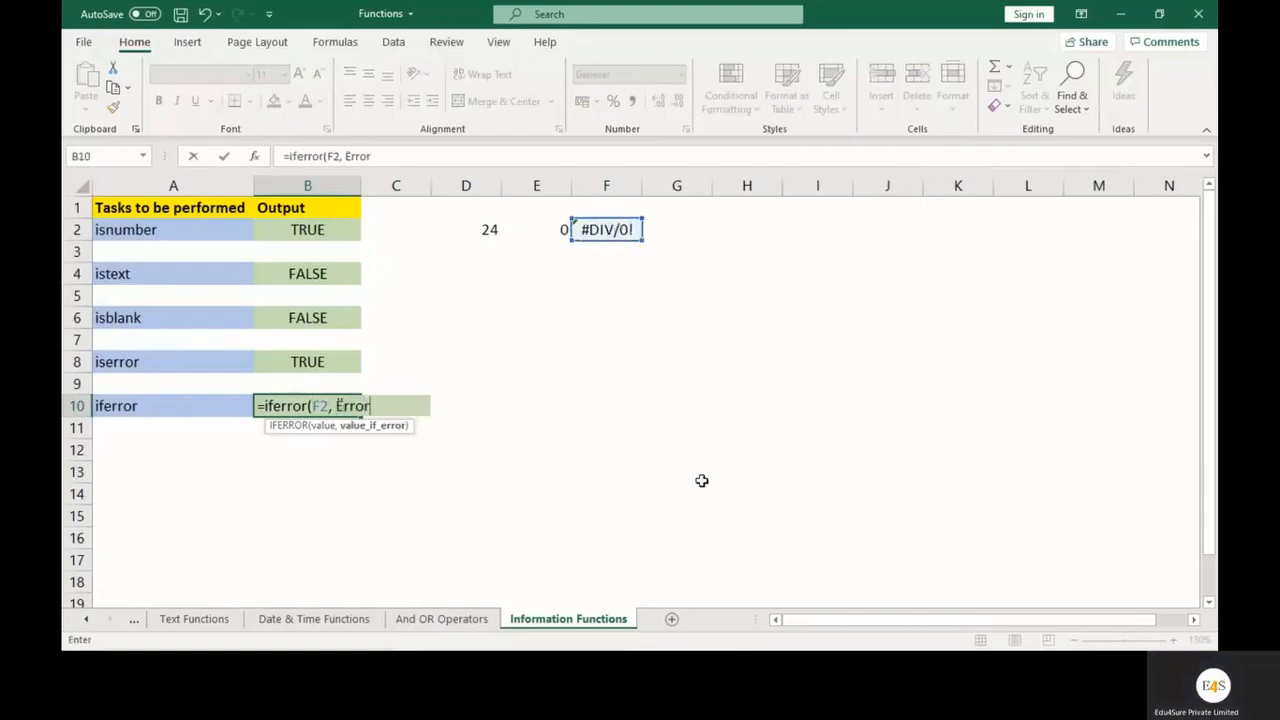
{"action": "type", "text": "\"\""}
{"action": "key", "text": "BackSpace"}
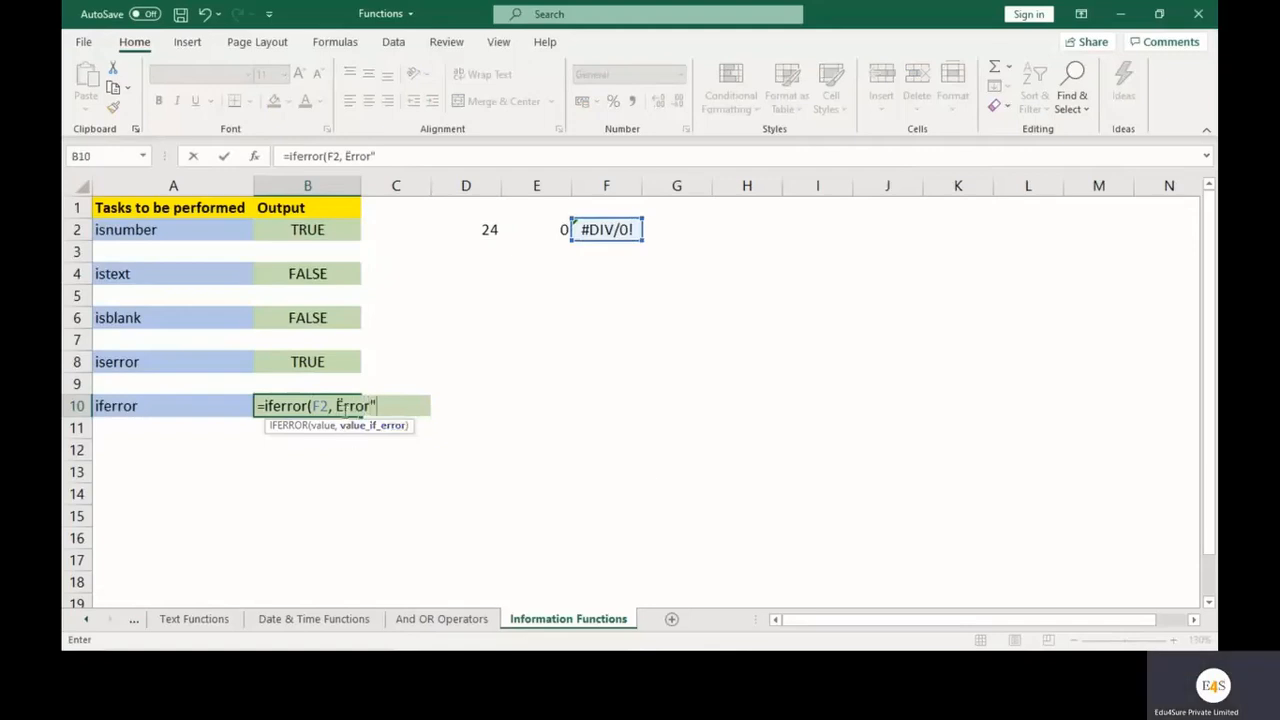
{"action": "left_click", "coordinate": [337, 406]}
{"action": "type", "text": "\"\""}
{"action": "key", "text": "BackSpace"}
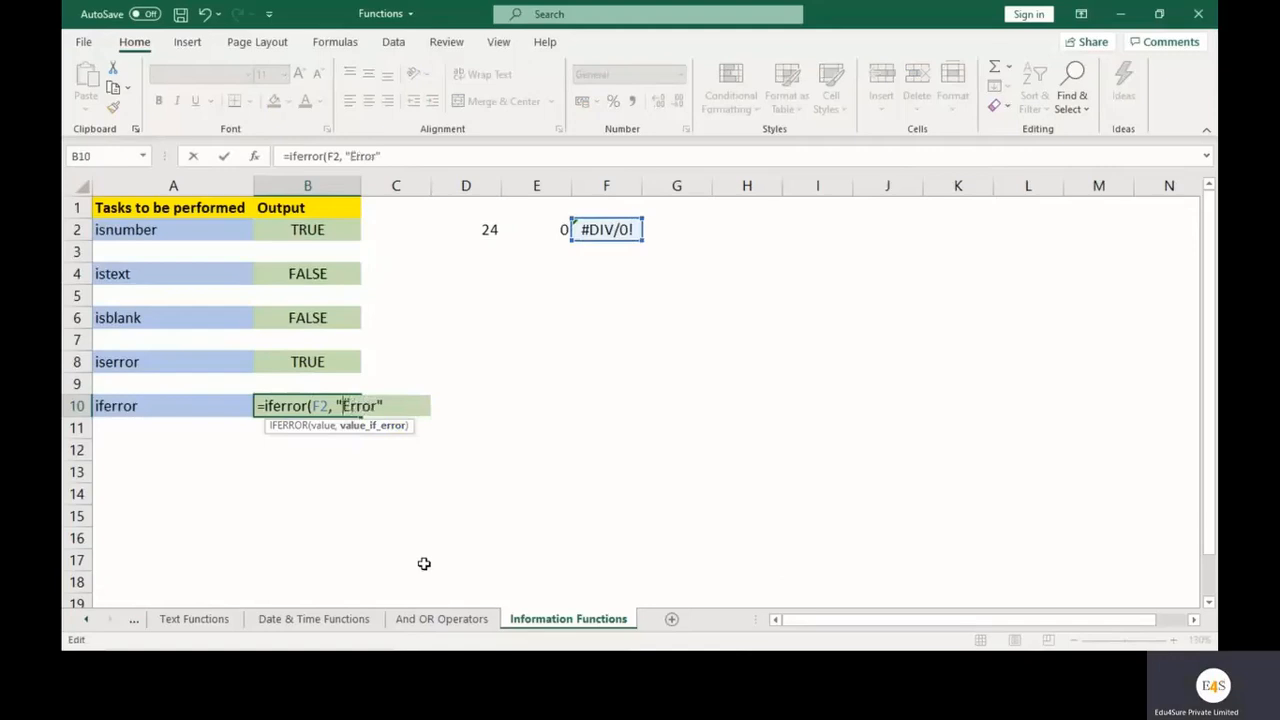
{"action": "key", "text": "Return"}
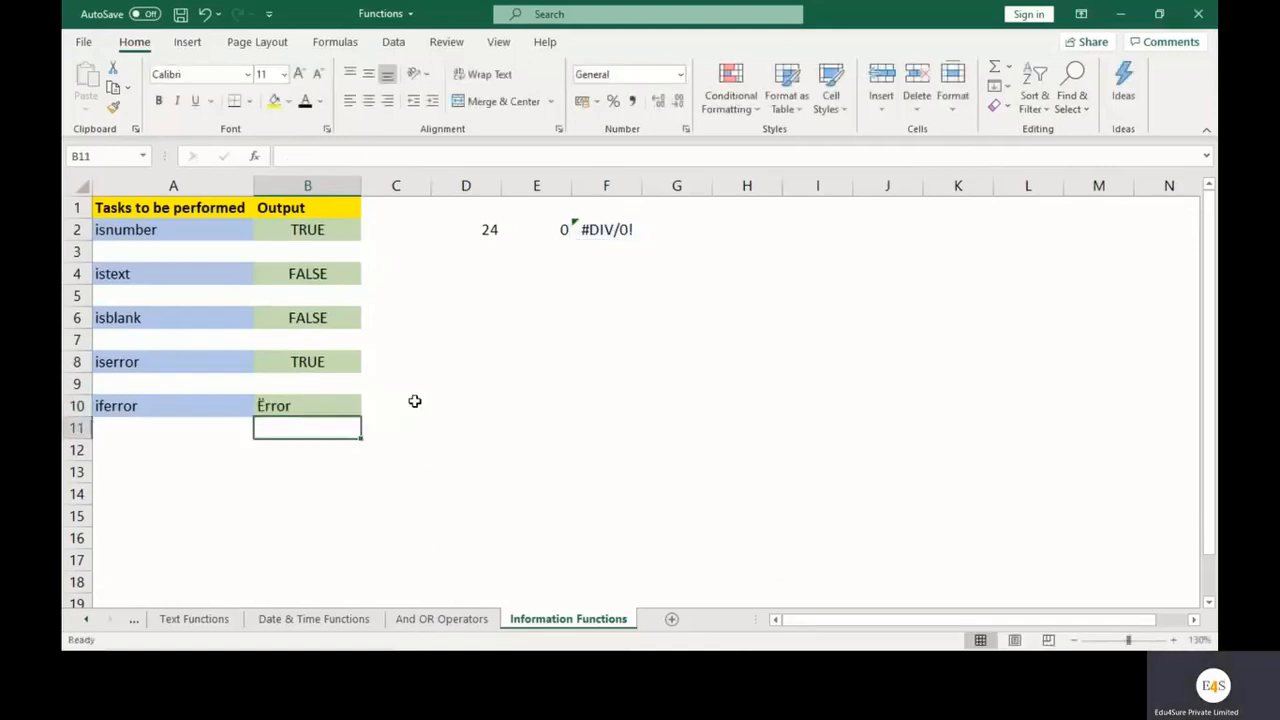
Change the error text in B10's IFERROR formula to "There is an error".
{"action": "left_click", "coordinate": [413, 500]}
{"action": "left_click", "coordinate": [316, 407]}
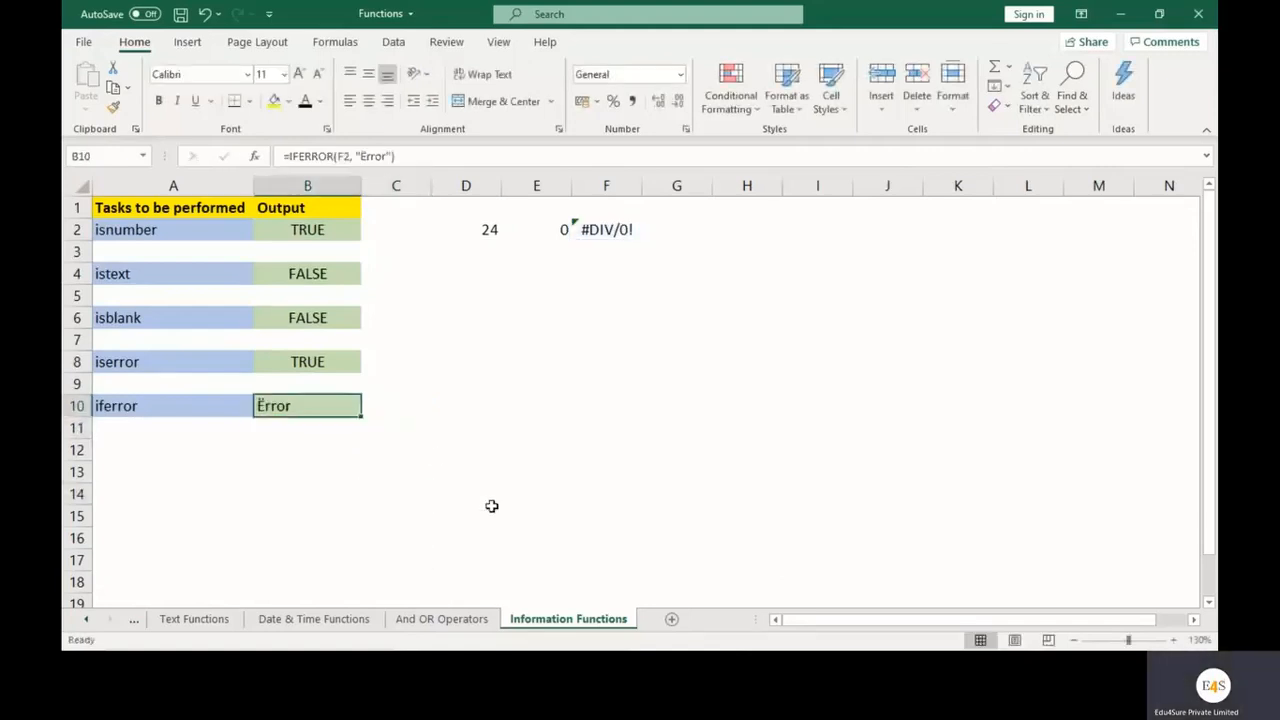
{"action": "left_click", "coordinate": [205, 360]}
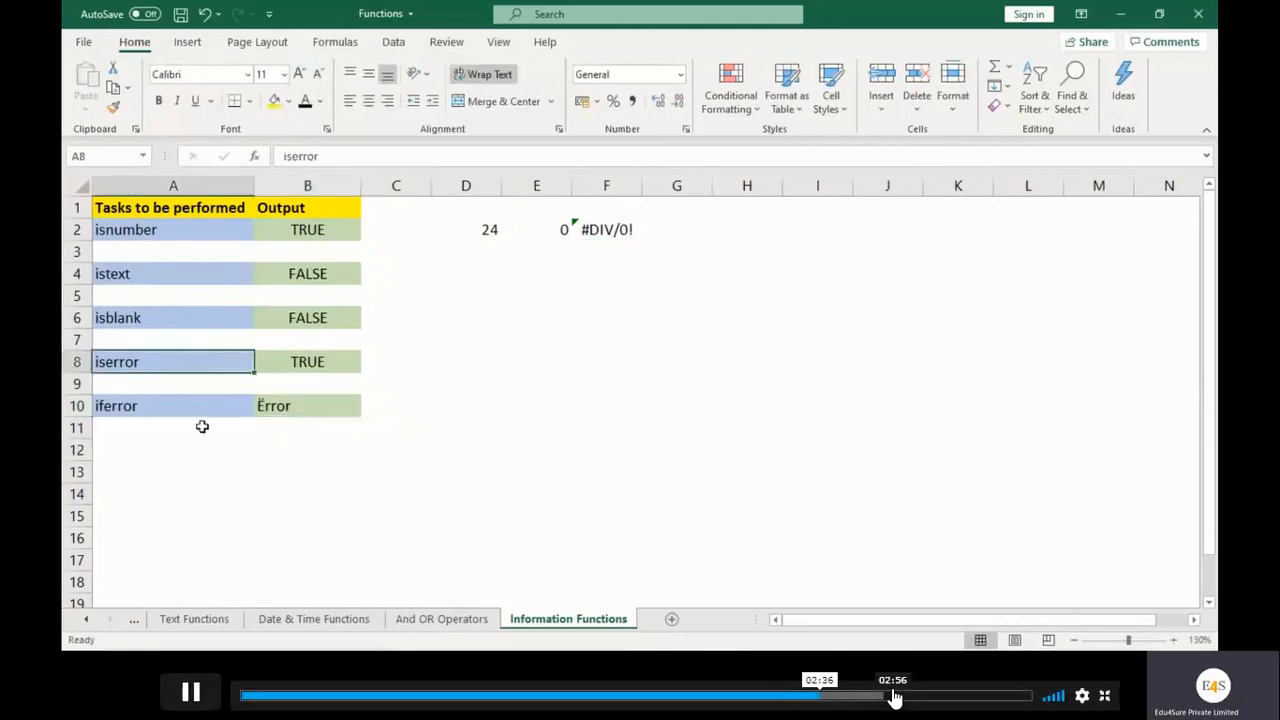
{"action": "left_click", "coordinate": [207, 407]}
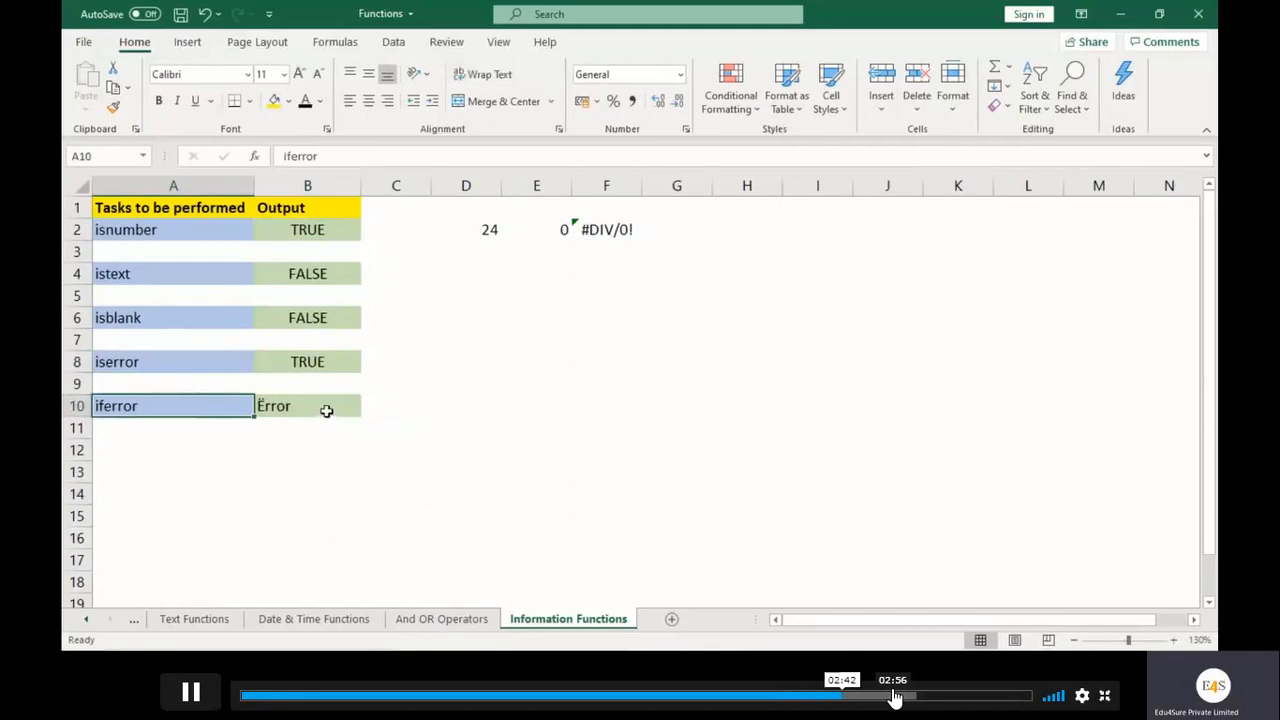
{"action": "left_click", "coordinate": [326, 411]}
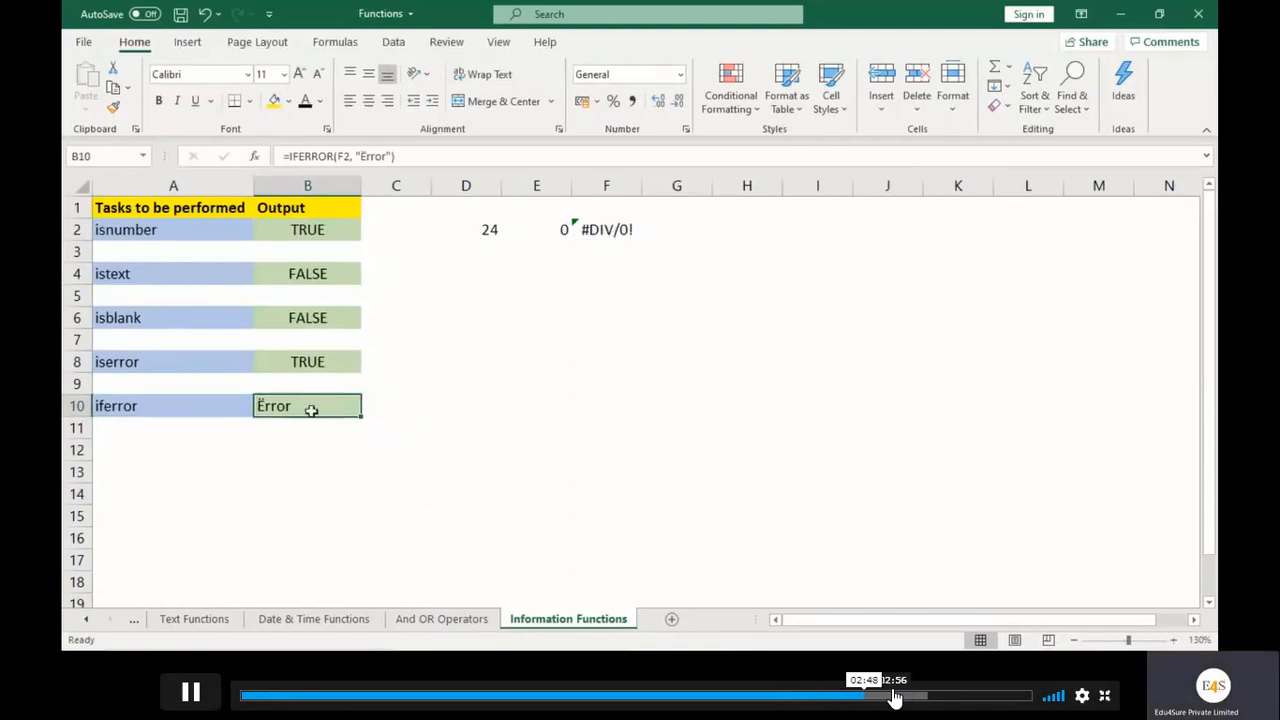
{"action": "left_click", "coordinate": [610, 227]}
{"action": "left_click", "coordinate": [325, 411]}
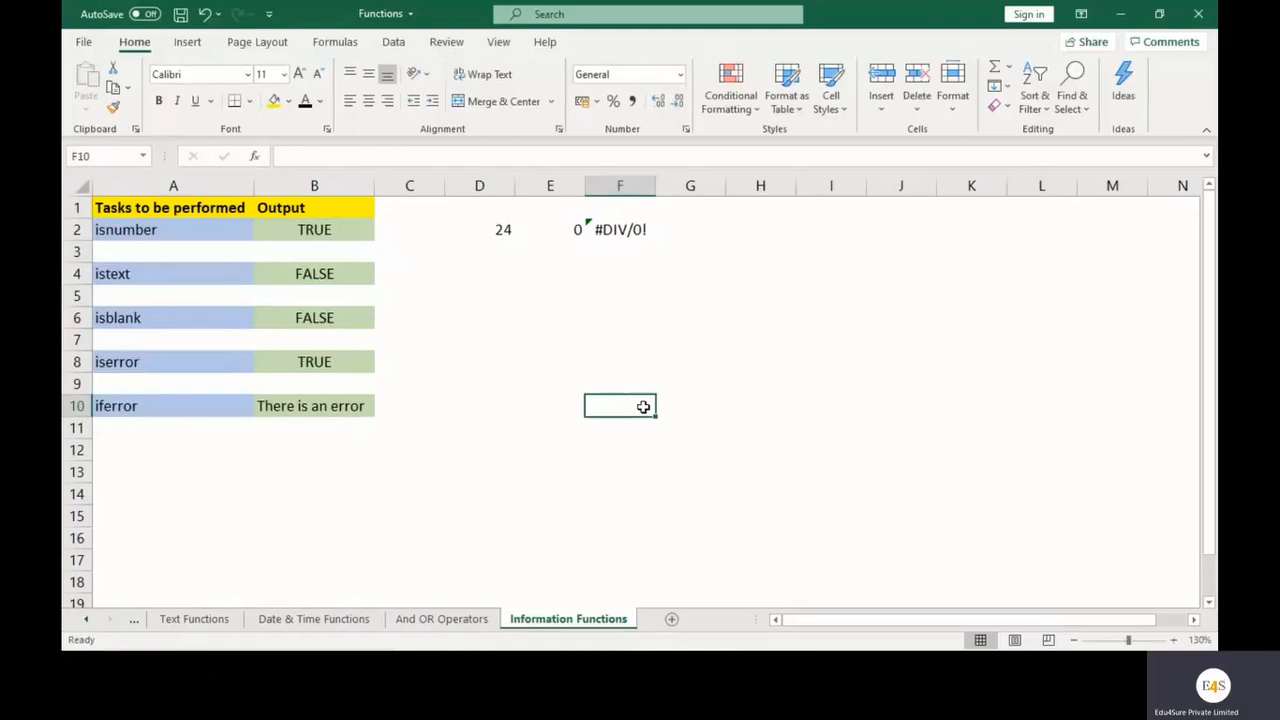
Exit the full-screen lesson video to return to the Informational Functions course page in the browser.
{"action": "mouse_move", "coordinate": [580, 697]}
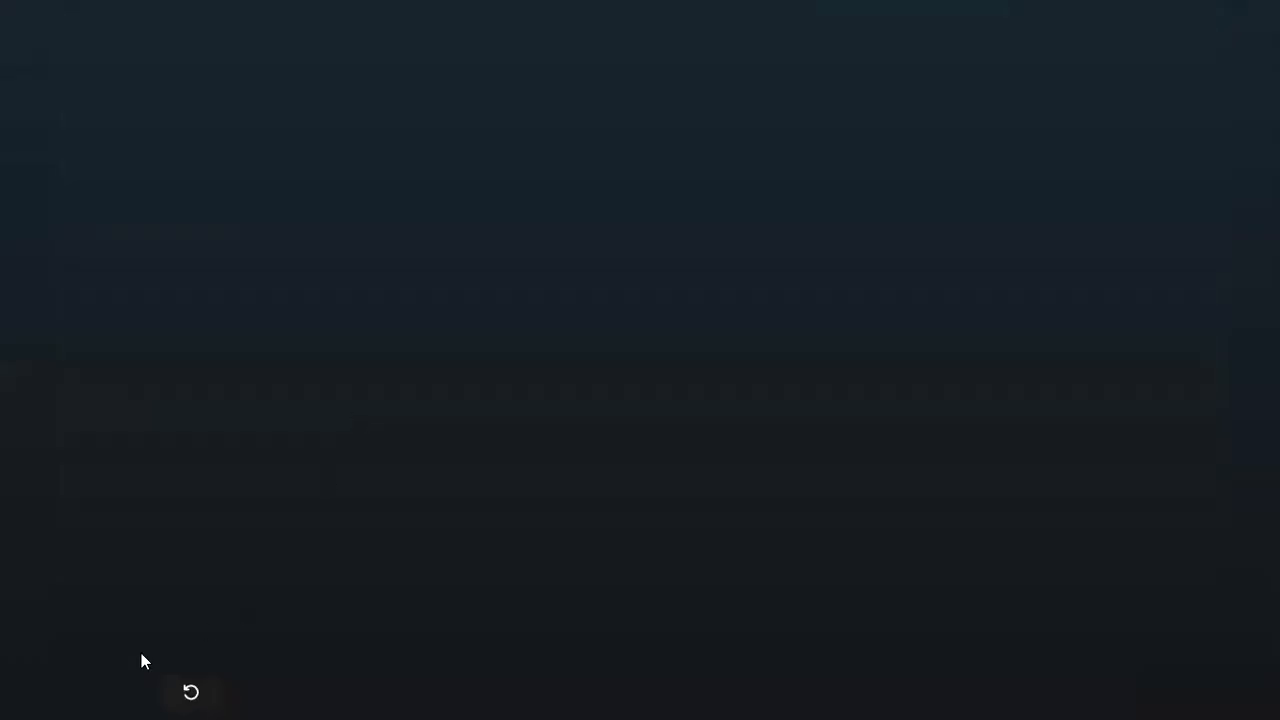
{"action": "key", "text": "Escape"}
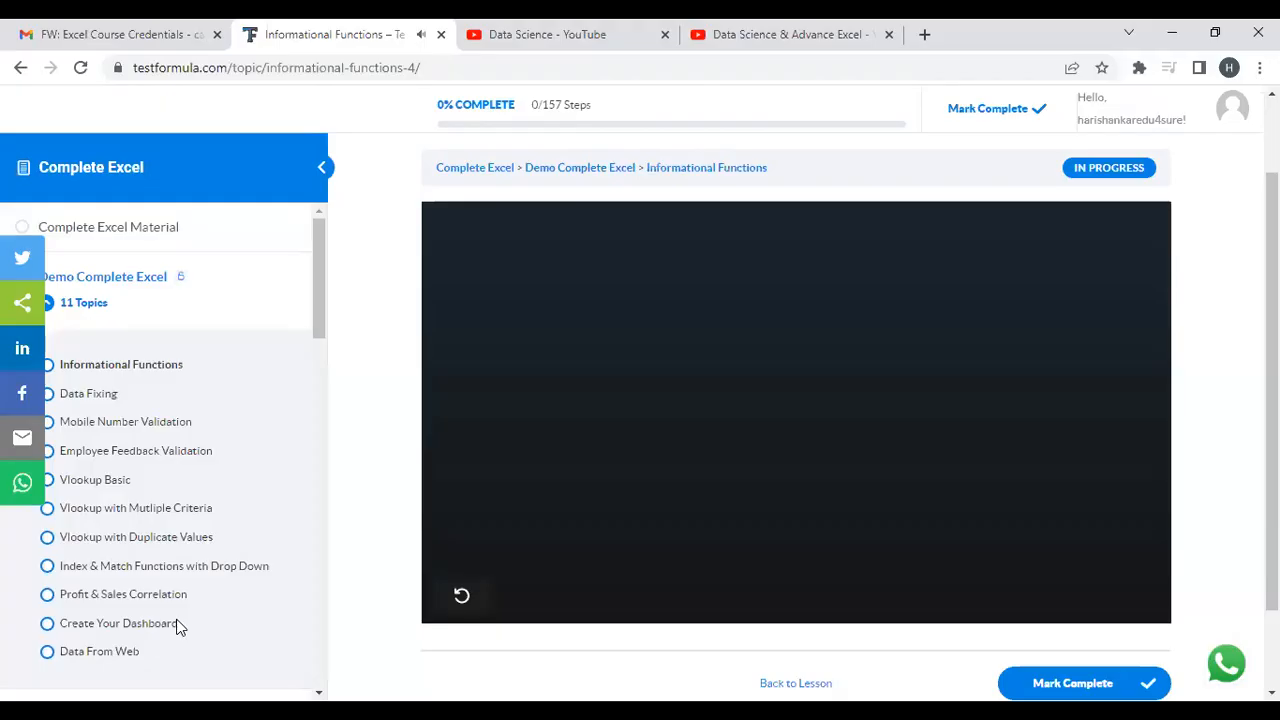